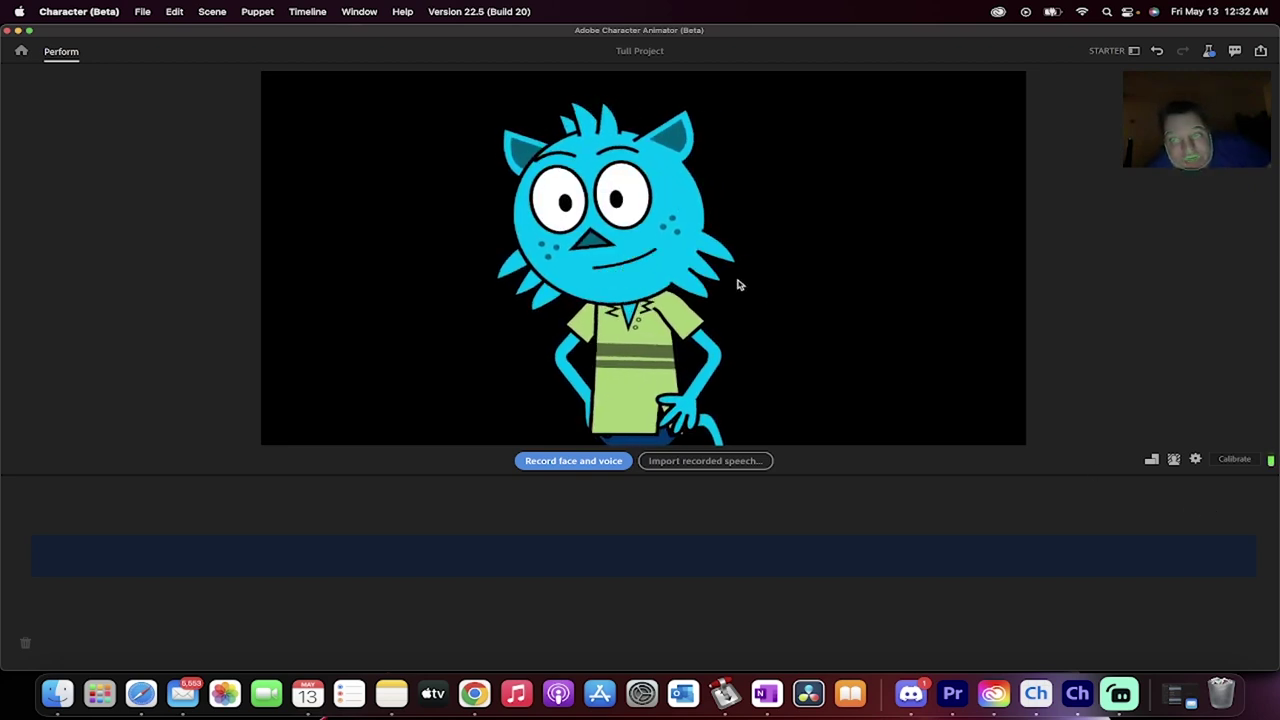
- After checking the application menu, record a roughly 6-second face-and-voice take of the cat
{"action": "left_click", "coordinate": [19, 10]}
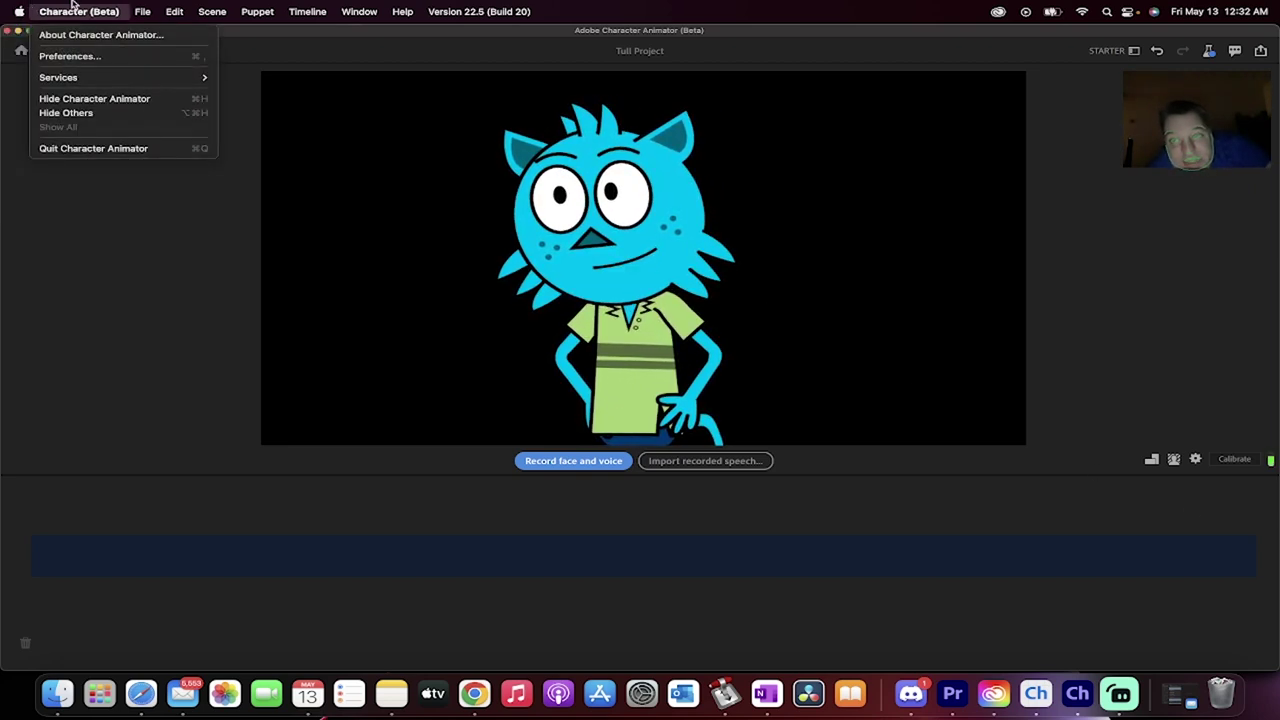
{"action": "left_click", "coordinate": [72, 8]}
{"action": "left_click", "coordinate": [74, 10]}
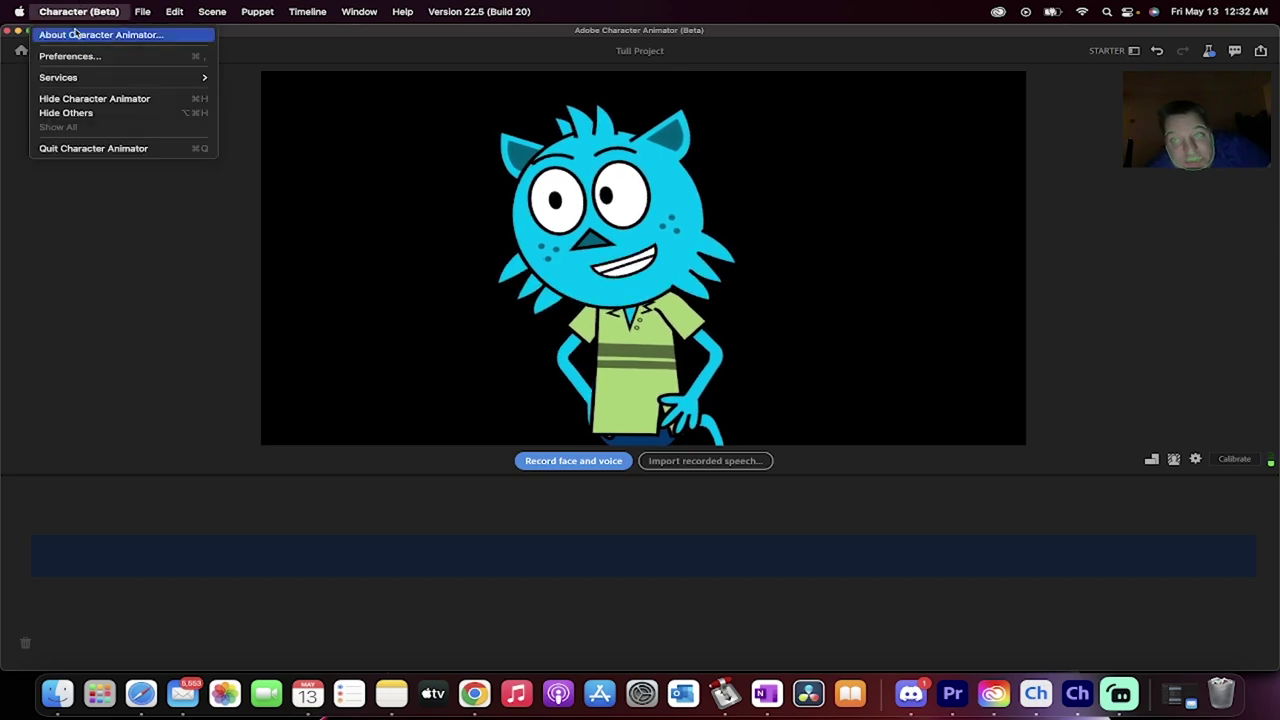
{"action": "left_click", "coordinate": [84, 8]}
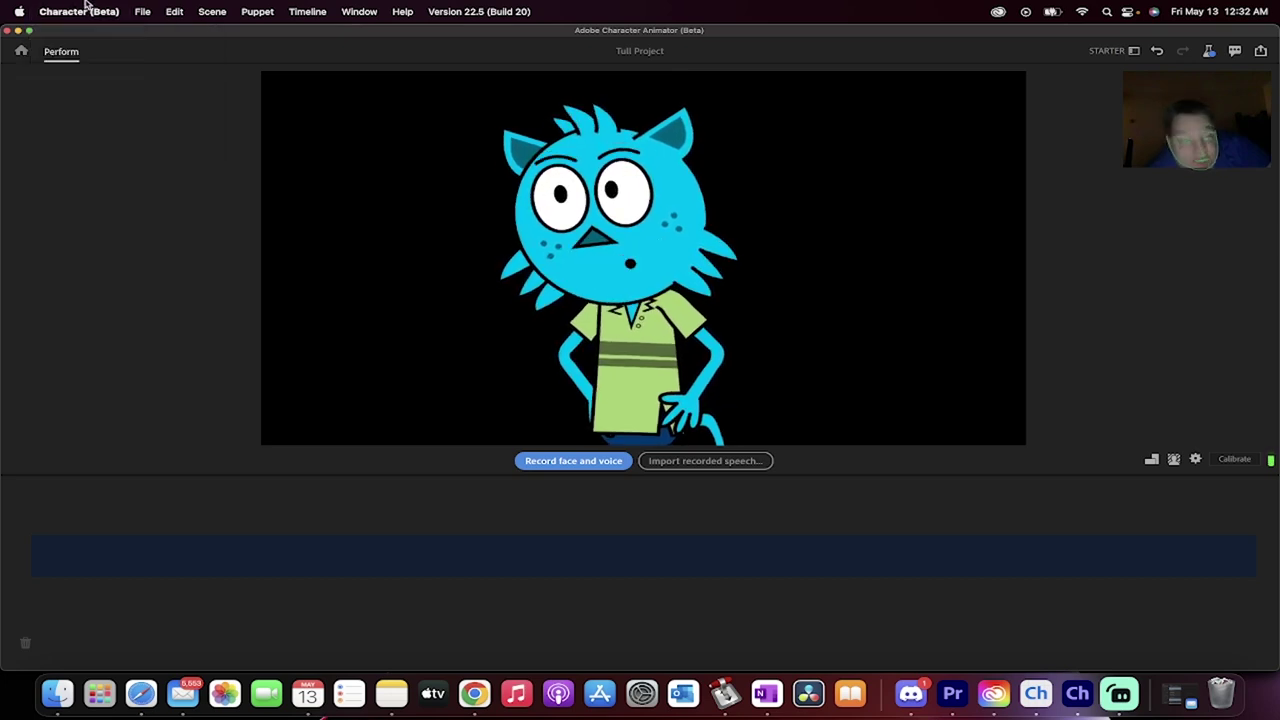
{"action": "left_click", "coordinate": [588, 464]}
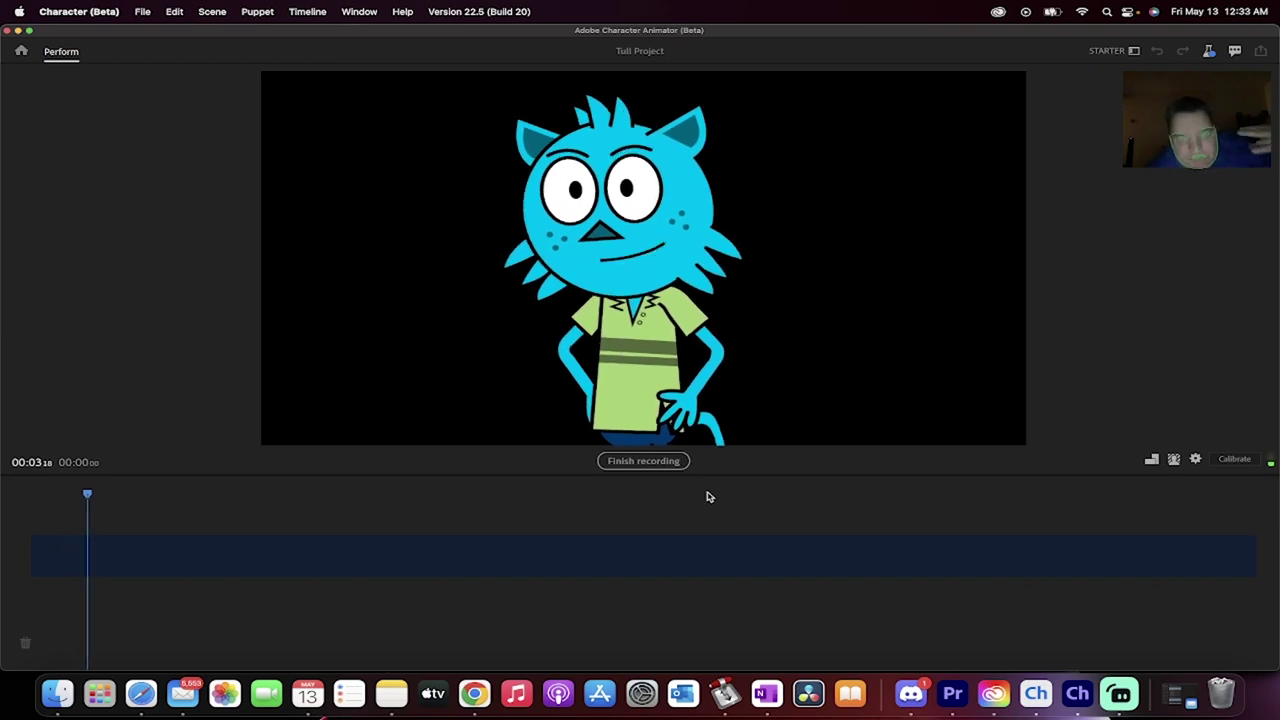
{"action": "left_click", "coordinate": [643, 461]}
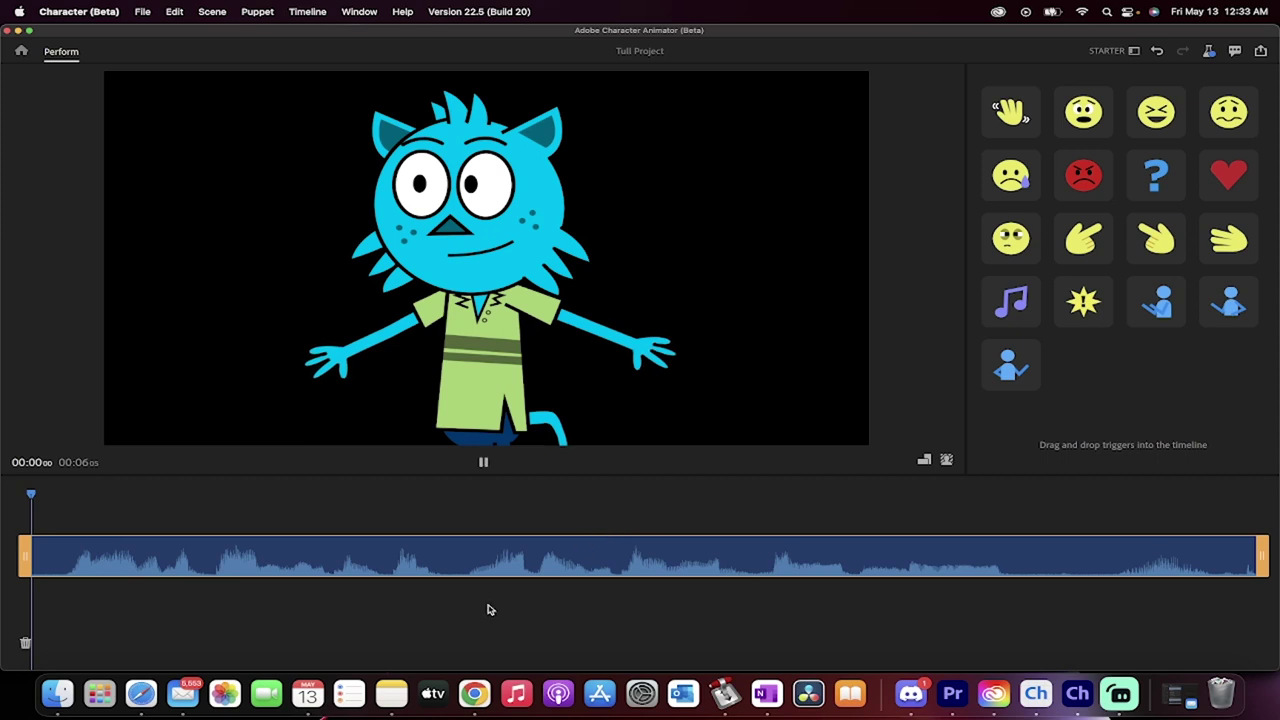
{"action": "key", "text": "space"}
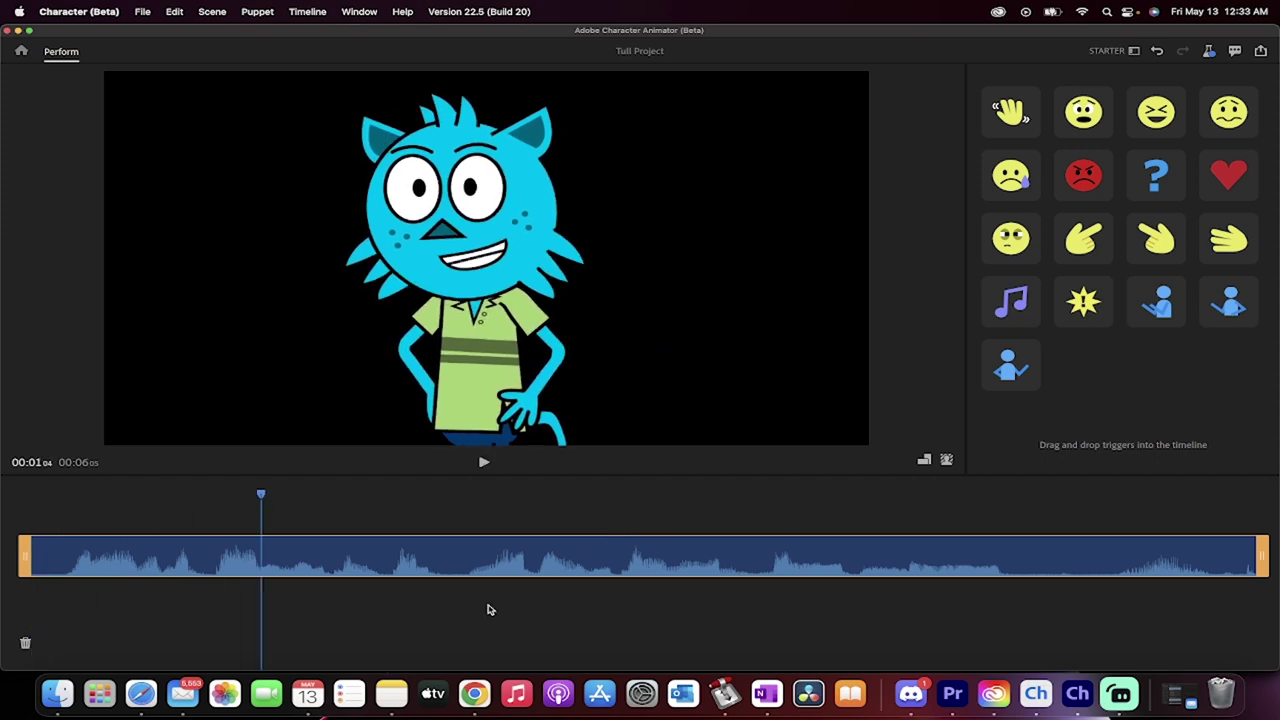
{"action": "left_click_drag", "start_coordinate": [261, 495], "coordinate": [30, 495]}
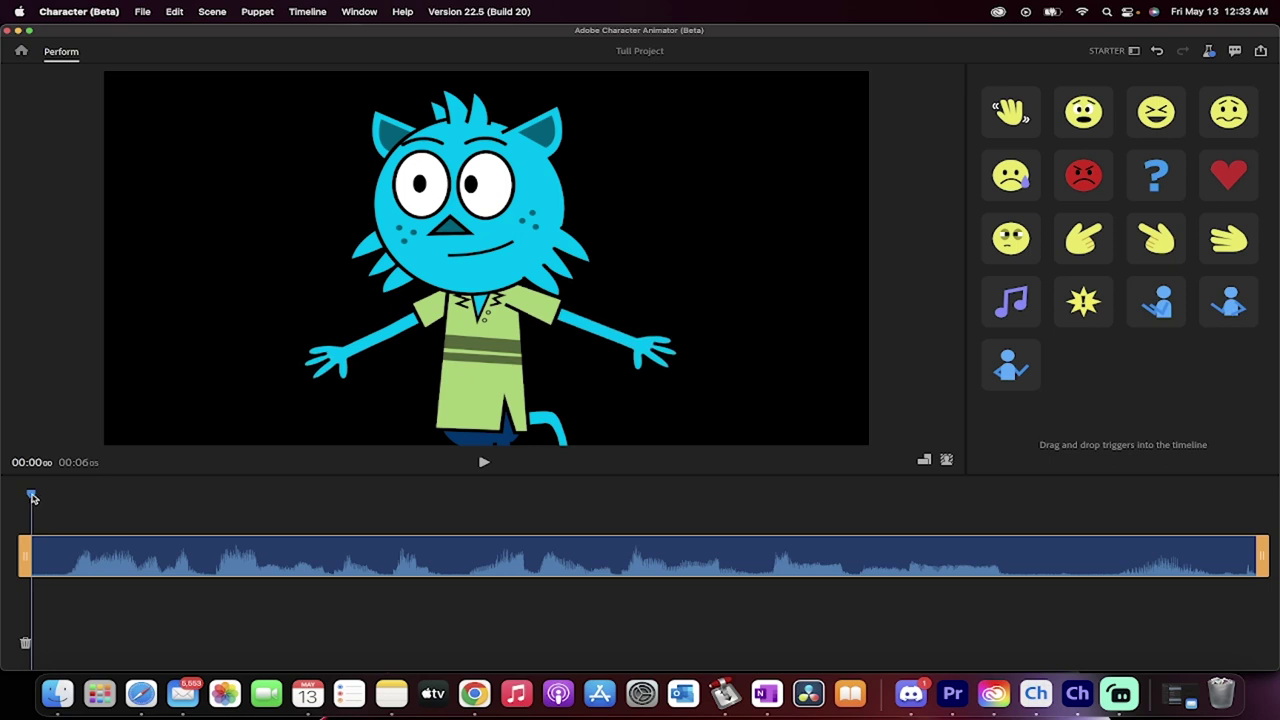
{"action": "left_click_drag", "start_coordinate": [33, 498], "coordinate": [127, 493]}
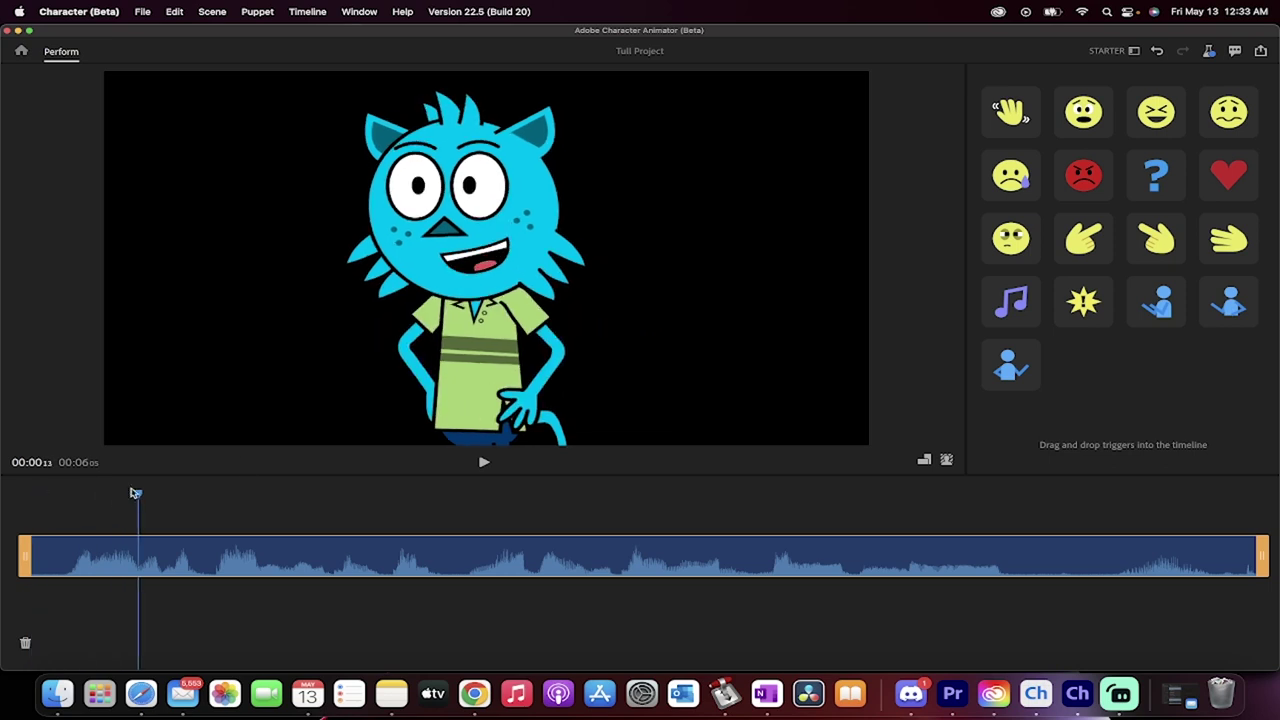
- Place the Wave trigger at about 00:00:13, trim it to a brief span, and play it back
{"action": "left_click", "coordinate": [1015, 125]}
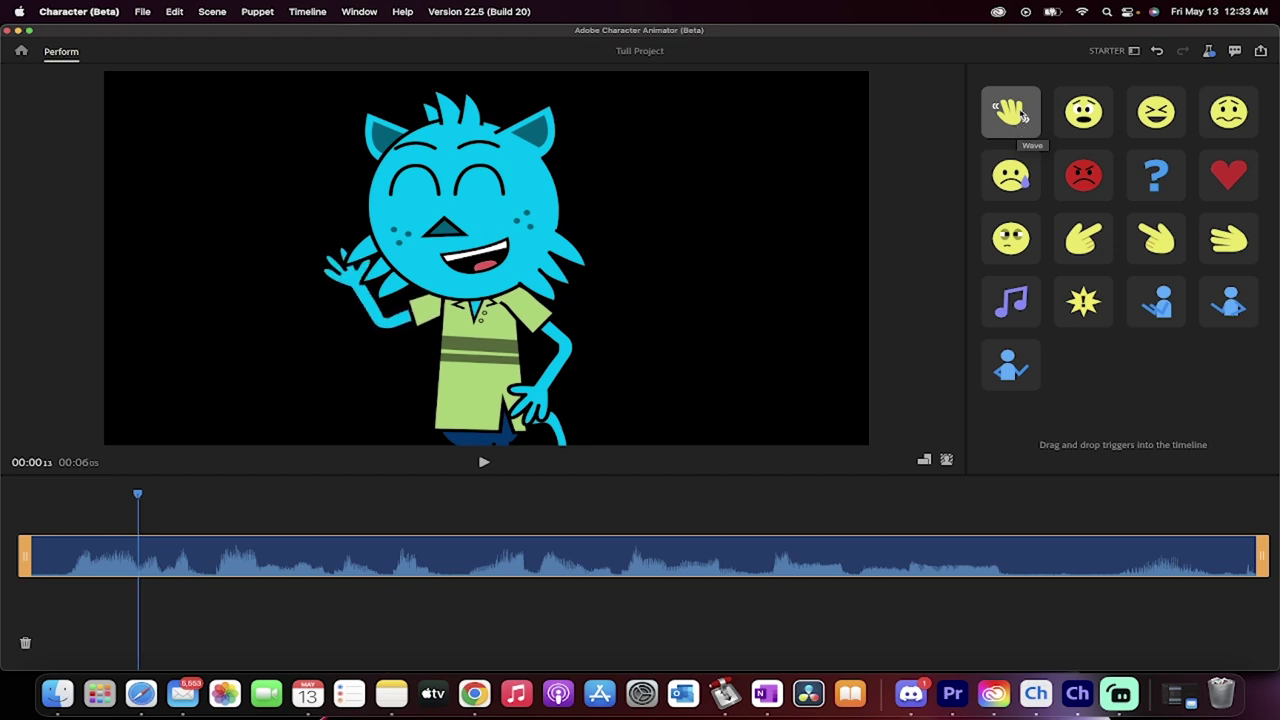
{"action": "left_click_drag", "start_coordinate": [1010, 115], "coordinate": [141, 558]}
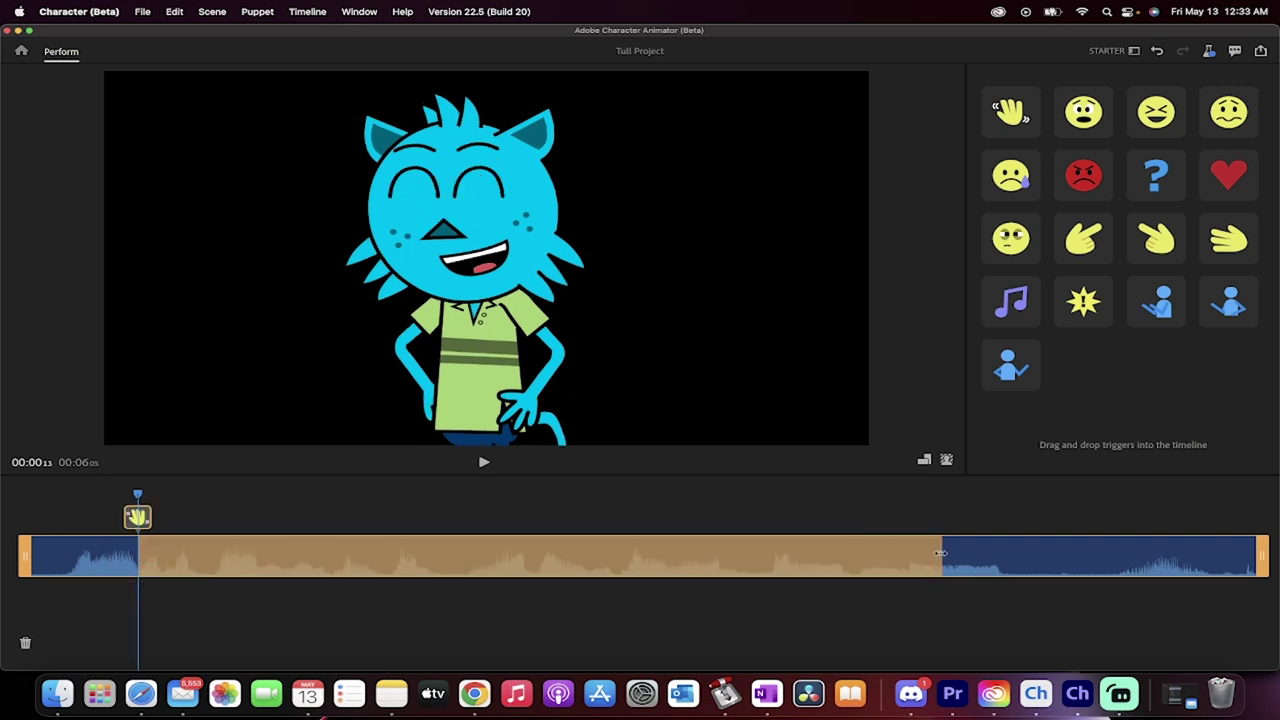
{"action": "left_click_drag", "start_coordinate": [940, 553], "coordinate": [235, 553]}
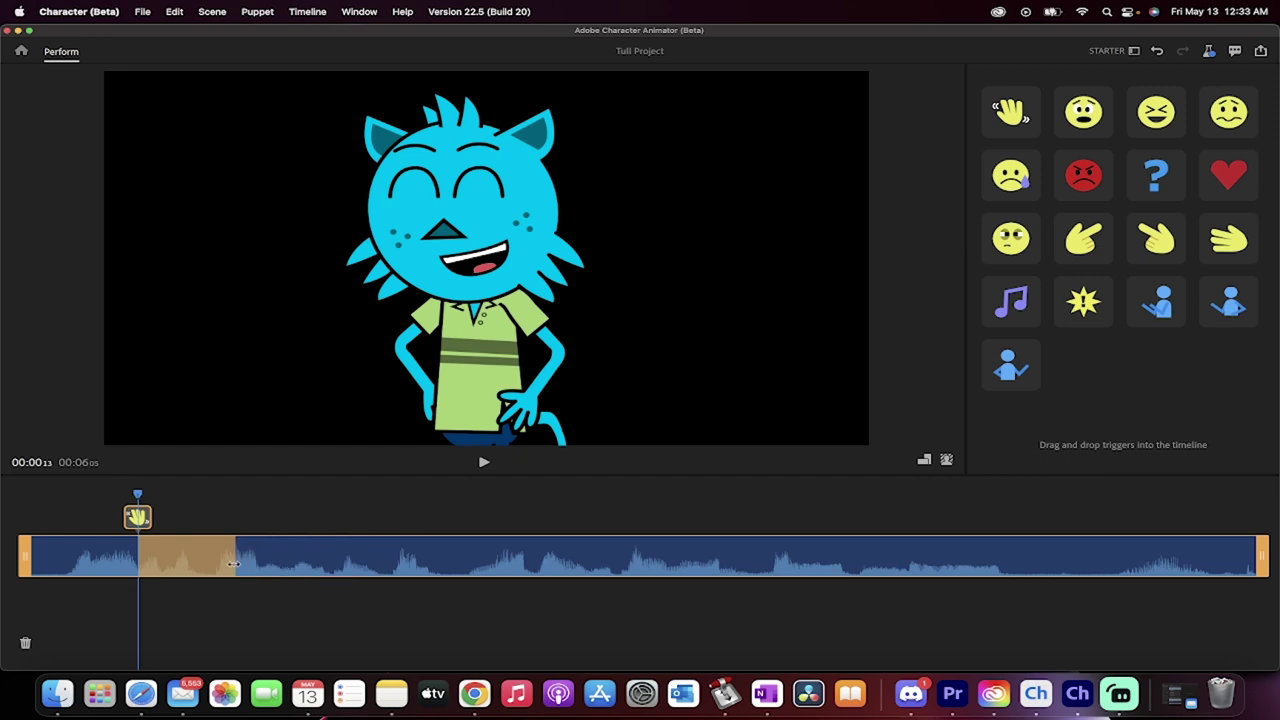
{"action": "key", "text": "space"}
{"action": "key", "text": "space"}
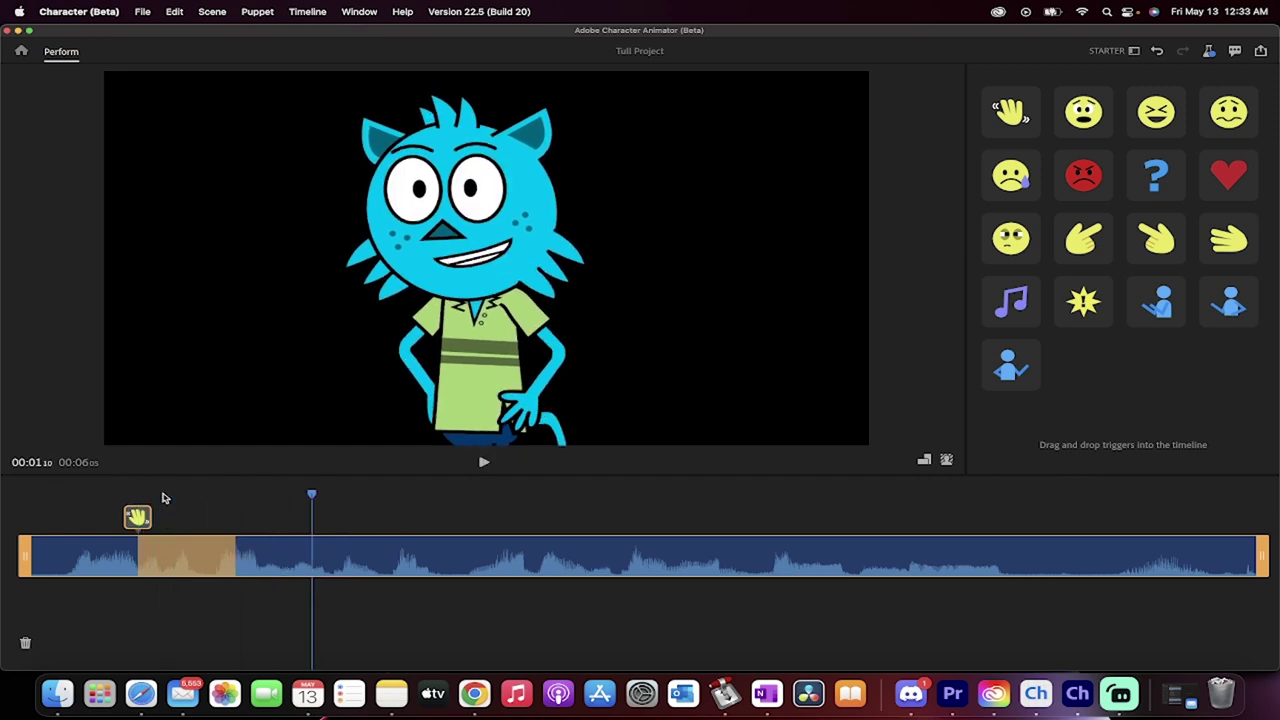
{"action": "left_click_drag", "start_coordinate": [318, 495], "coordinate": [550, 498]}
{"action": "key", "text": "space"}
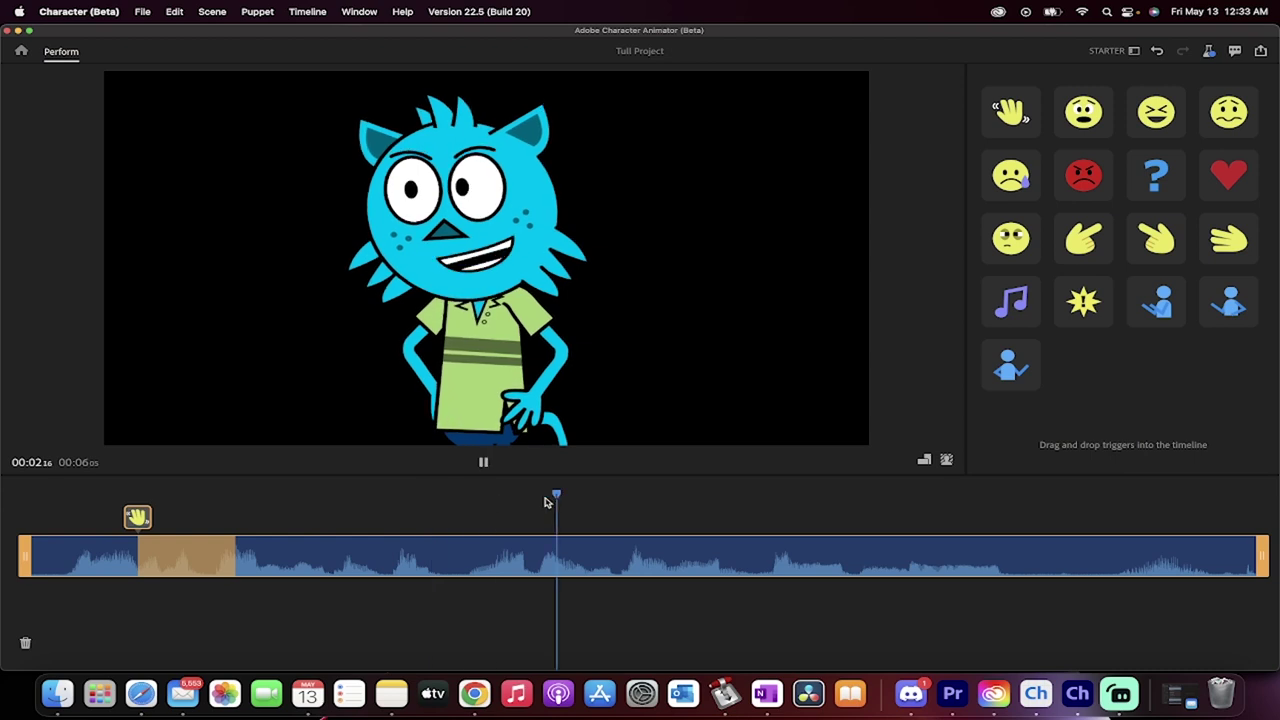
{"action": "key", "text": "space"}
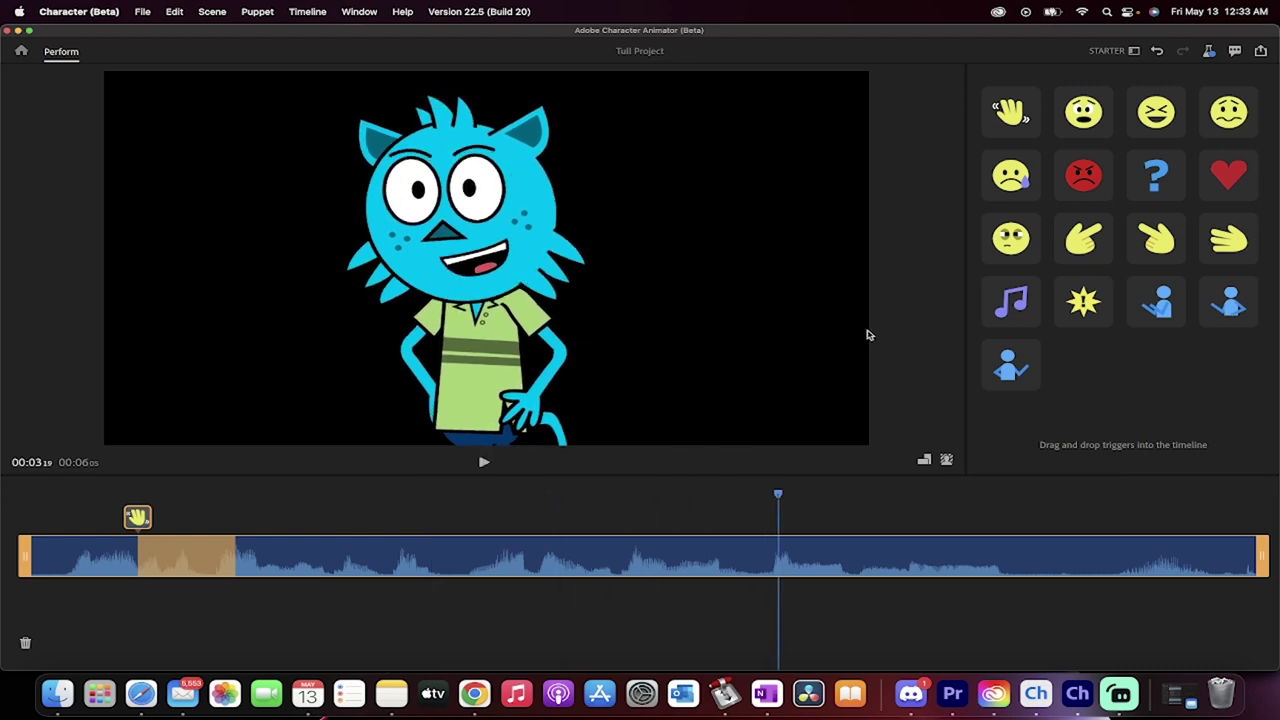
- Preview the heart, laughing, angry, dizzy, point-left, wave and Shocked triggers on the cat
{"action": "left_click", "coordinate": [1083, 237]}
{"action": "left_click", "coordinate": [1220, 152]}
{"action": "left_click", "coordinate": [1156, 111]}
{"action": "left_click", "coordinate": [1083, 111]}
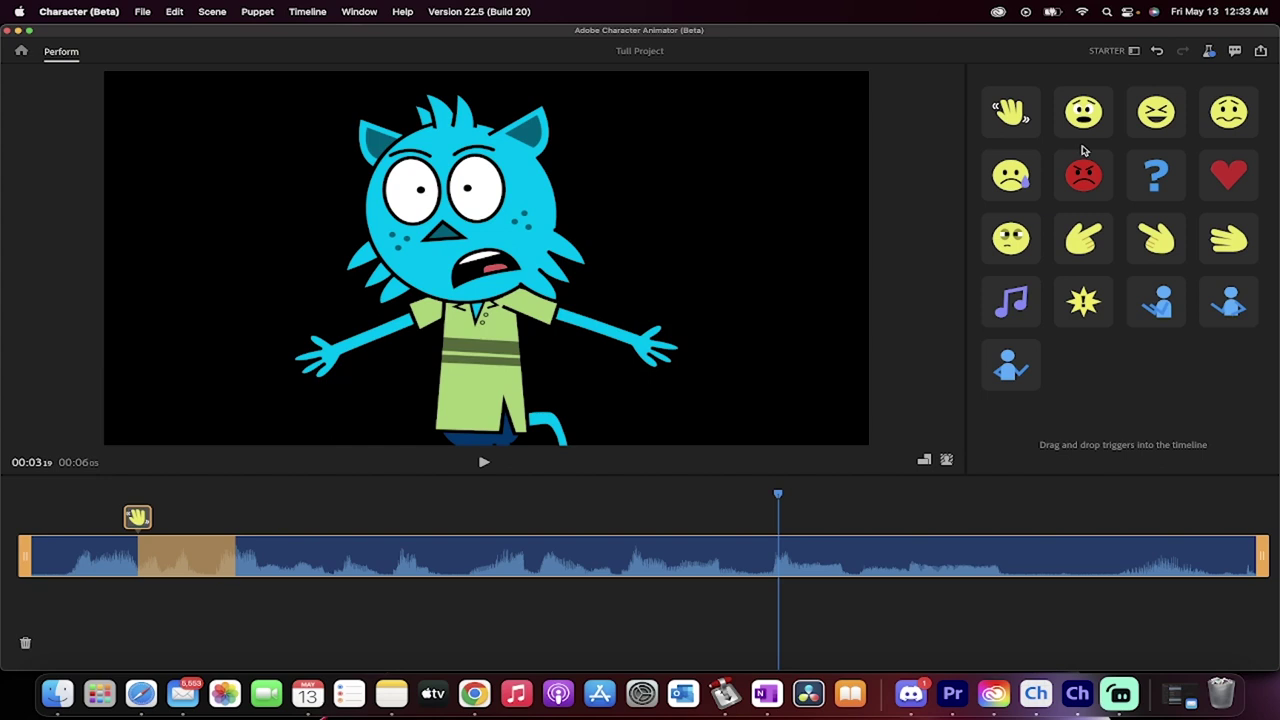
{"action": "left_click", "coordinate": [1083, 174]}
{"action": "left_click", "coordinate": [1010, 237]}
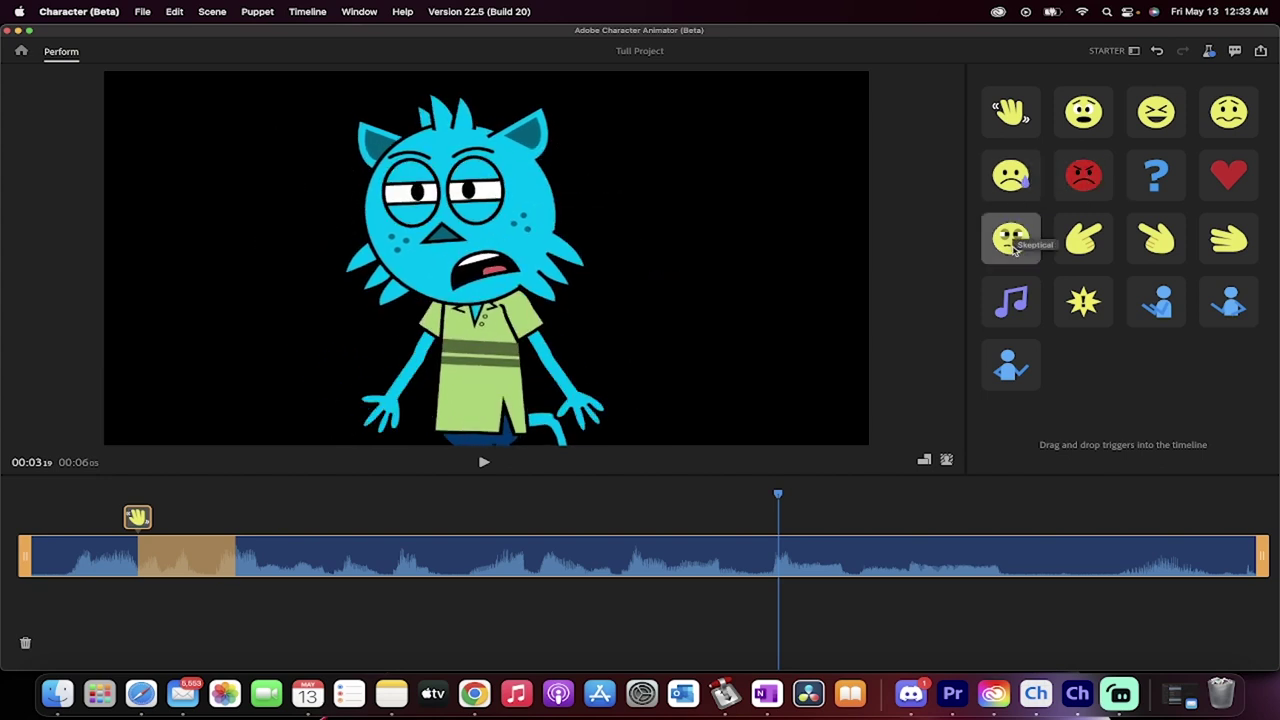
{"action": "left_click", "coordinate": [1080, 232]}
{"action": "left_click", "coordinate": [1008, 110]}
{"action": "left_click", "coordinate": [1081, 110]}
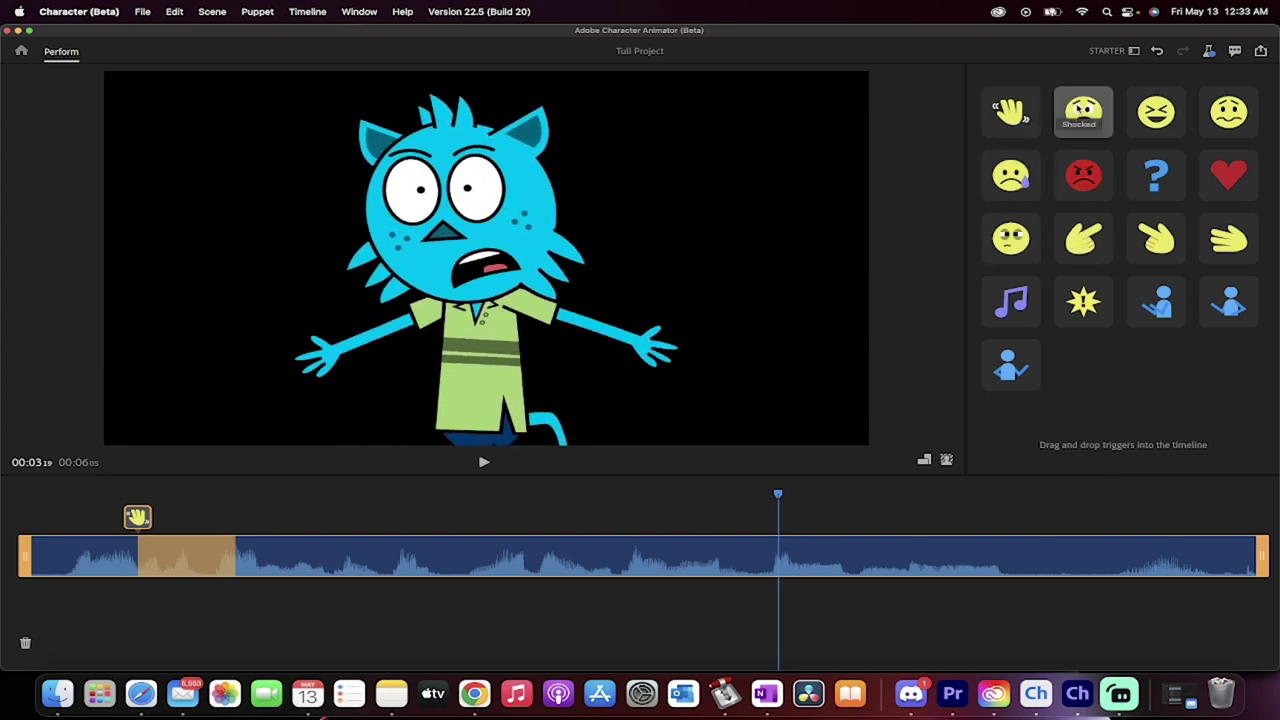
- Drop the Shocked trigger at 00:03:19 and play back the take with both triggers
{"action": "mouse_move", "coordinate": [1083, 108]}
{"action": "left_mouse_down"}
{"action": "mouse_move", "coordinate": [829, 306]}
{"action": "mouse_move", "coordinate": [797, 620]}
{"action": "mouse_move", "coordinate": [777, 582]}
{"action": "left_mouse_up"}
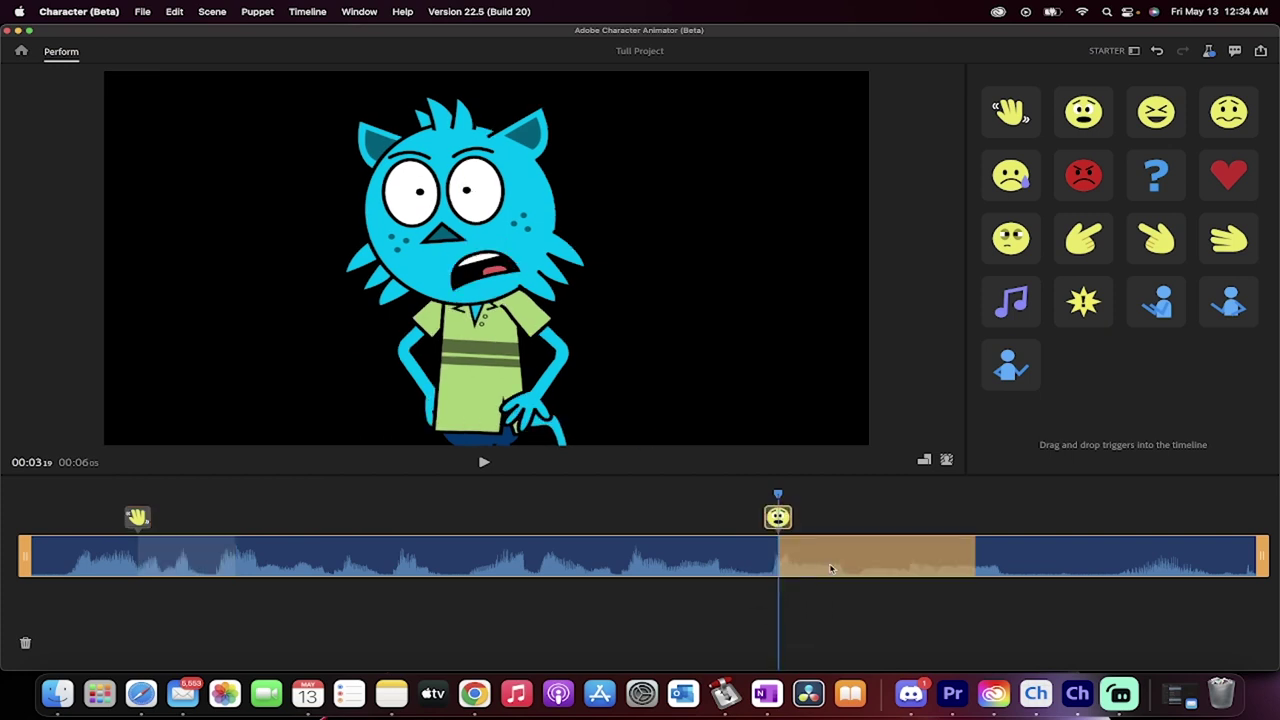
{"action": "key", "text": "space"}
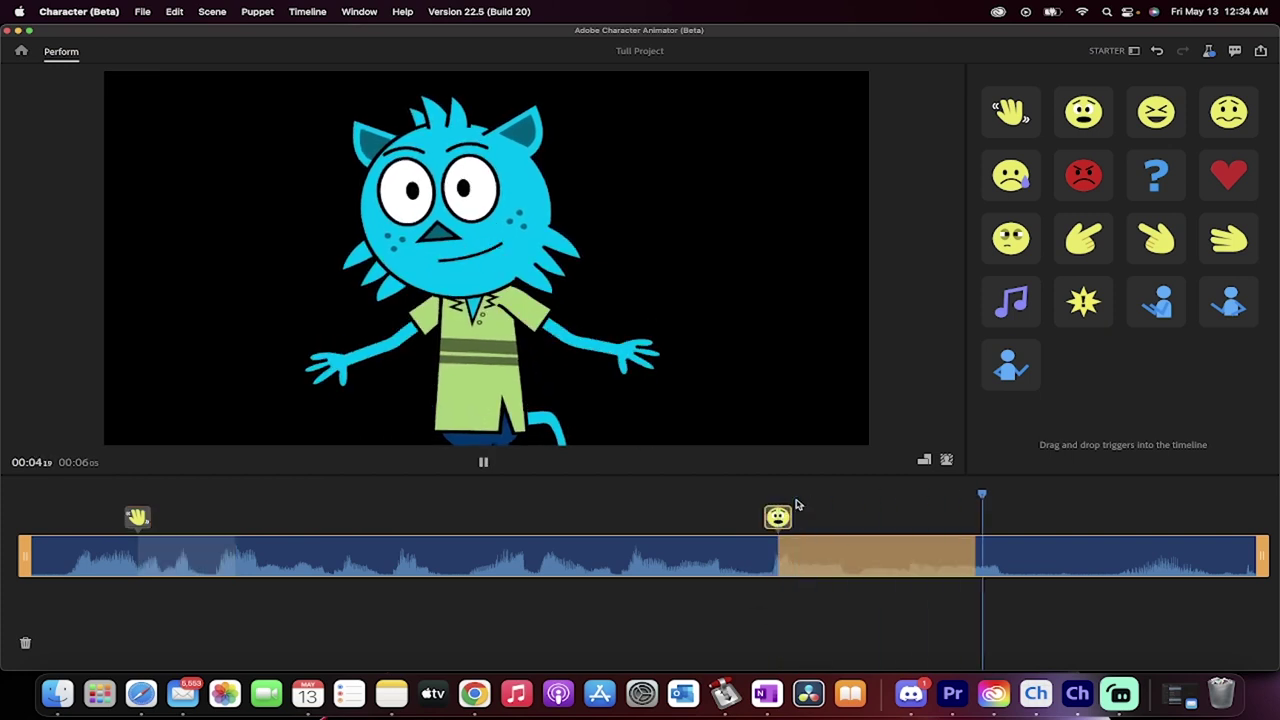
{"action": "key", "text": "space"}
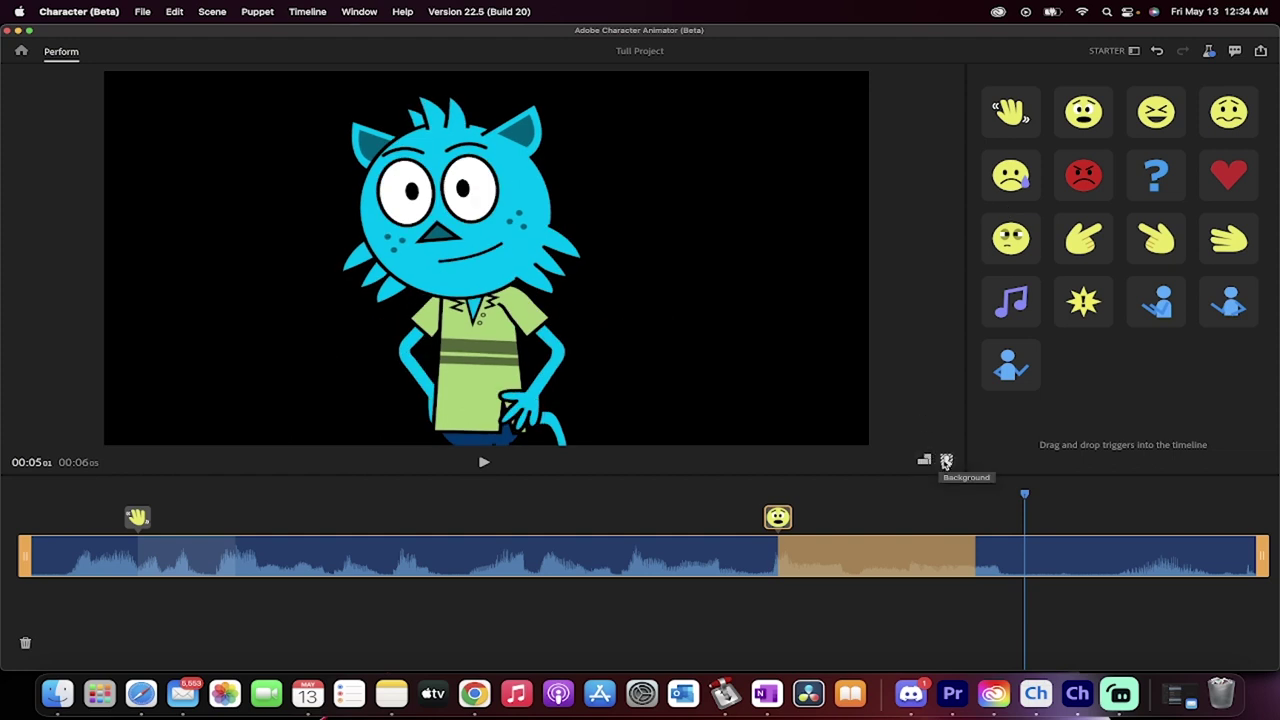
- Try the forest, indoor room and cantina backdrops, then settle on the pink City sky scene
{"action": "left_click", "coordinate": [946, 462]}
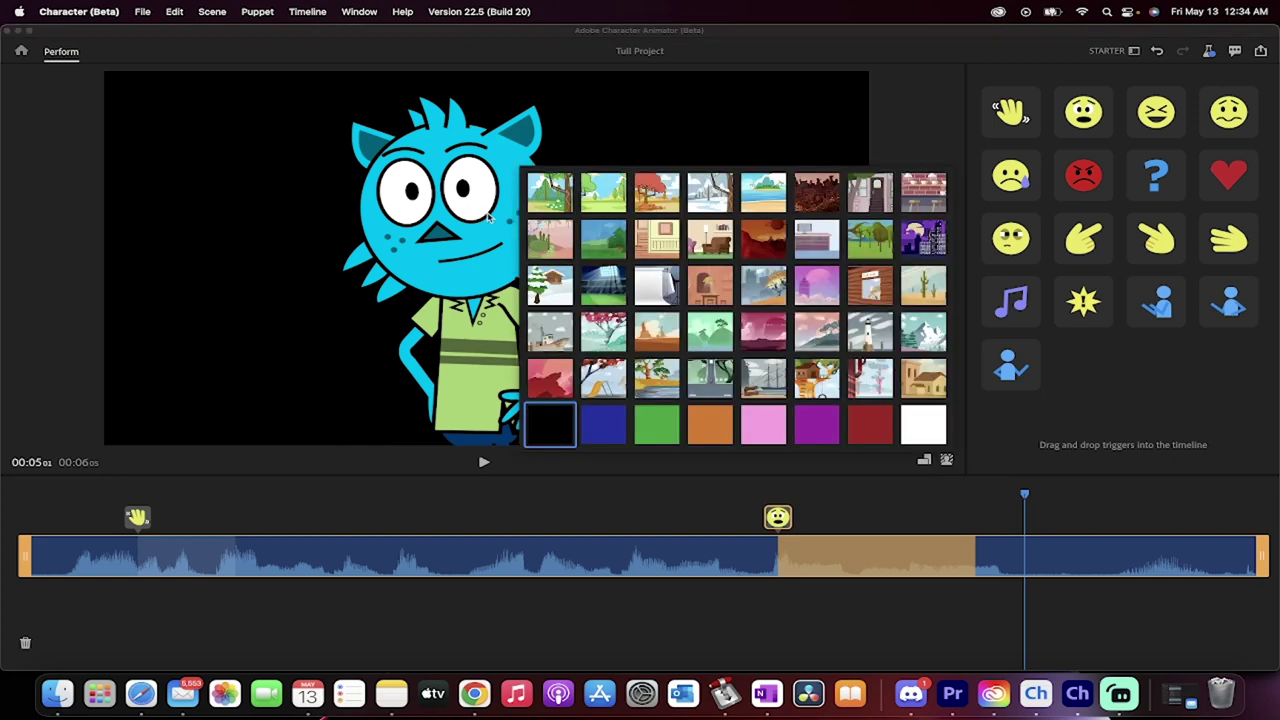
{"action": "left_click", "coordinate": [555, 197]}
{"action": "left_click", "coordinate": [657, 238]}
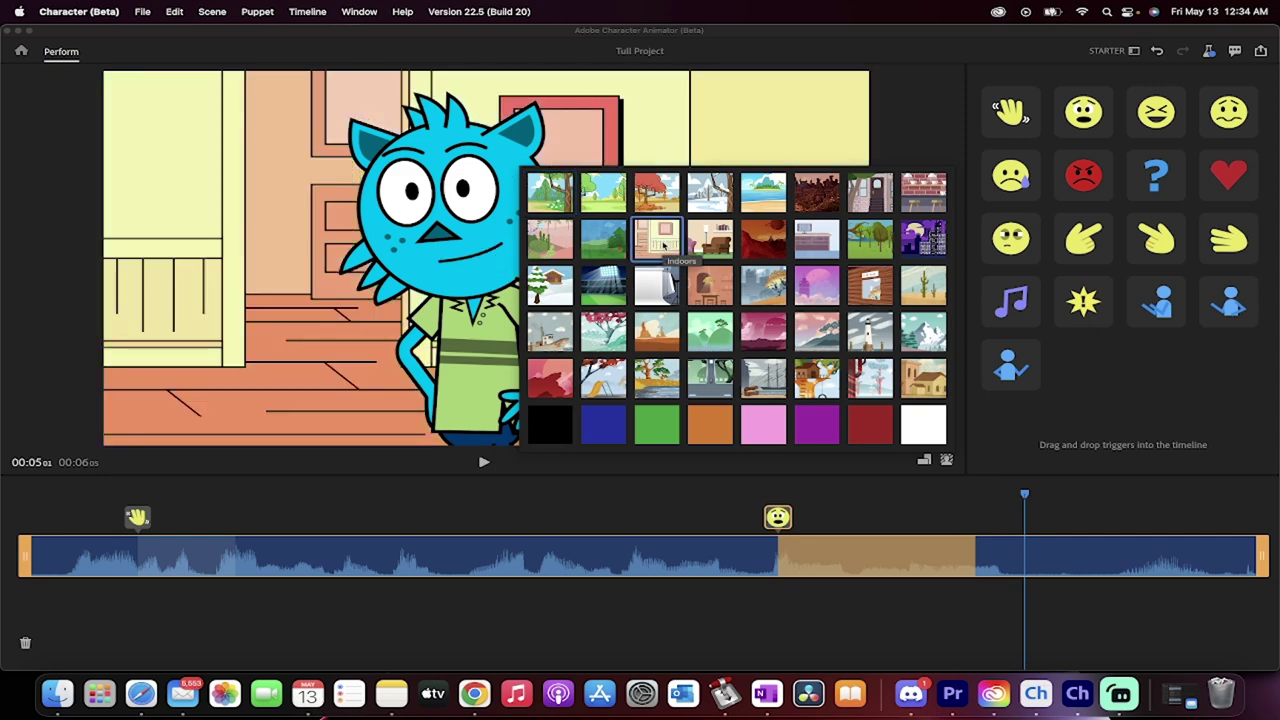
{"action": "left_click", "coordinate": [725, 290]}
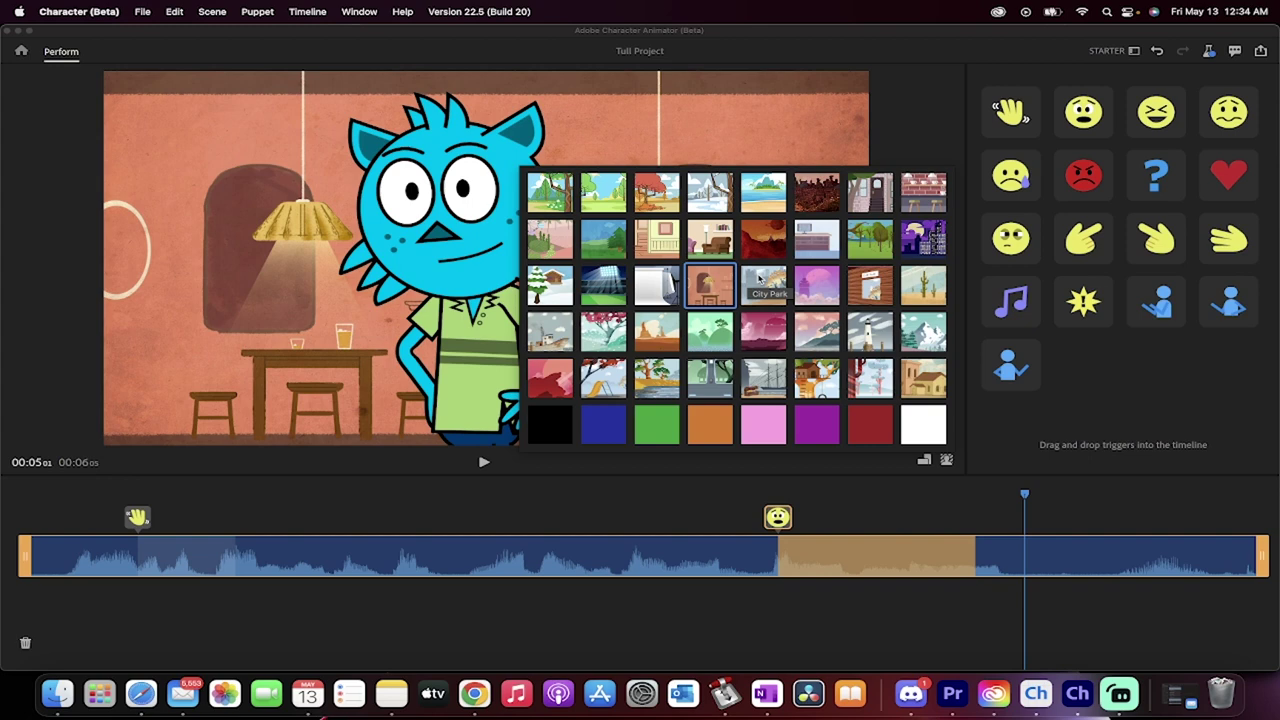
{"action": "left_click", "coordinate": [817, 285]}
{"action": "left_click", "coordinate": [925, 129]}
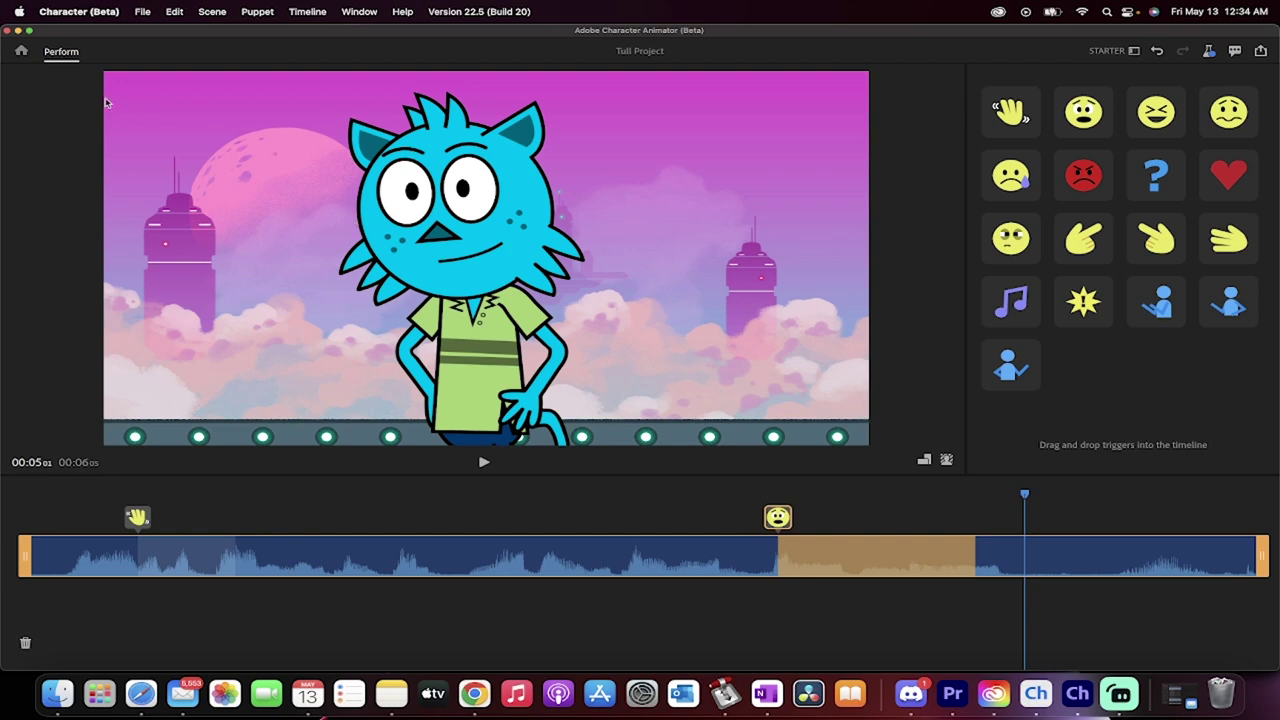
- Leave the Tull Project via Home and scroll the Starter mode web page that appears
{"action": "left_click", "coordinate": [22, 50]}
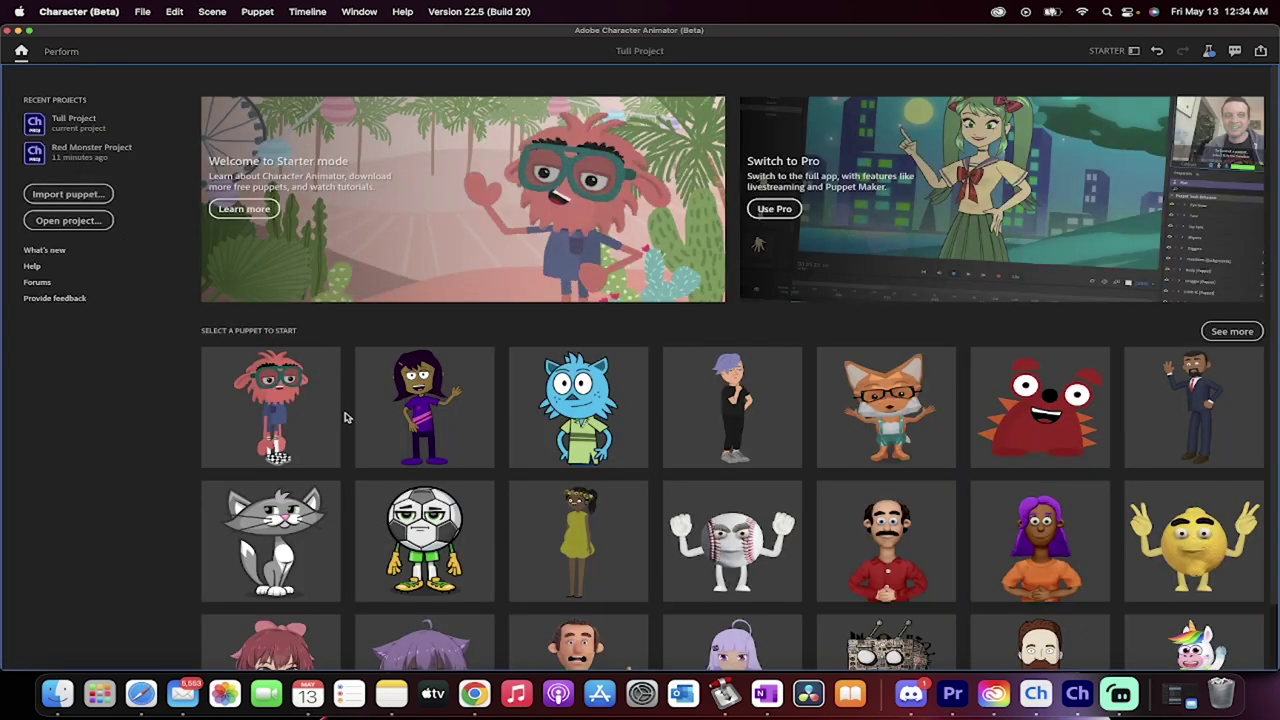
{"action": "scroll", "coordinate": [345, 418], "scroll_direction": "down", "scroll_amount": 2}
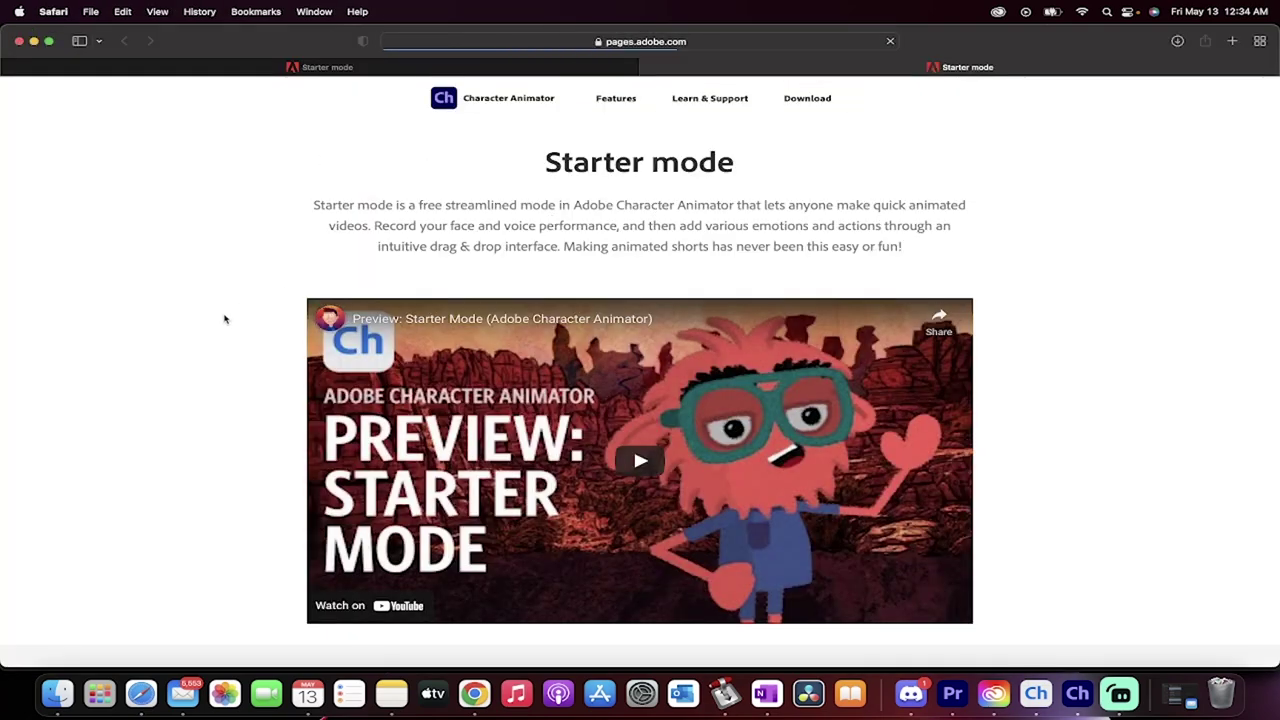
- Browse the Free example puppets, close the duplicate tab, and return to Character Animator Beta
{"action": "scroll", "coordinate": [222, 340], "scroll_direction": "down", "scroll_amount": 5}
{"action": "scroll", "coordinate": [224, 357], "scroll_direction": "down", "scroll_amount": 8}
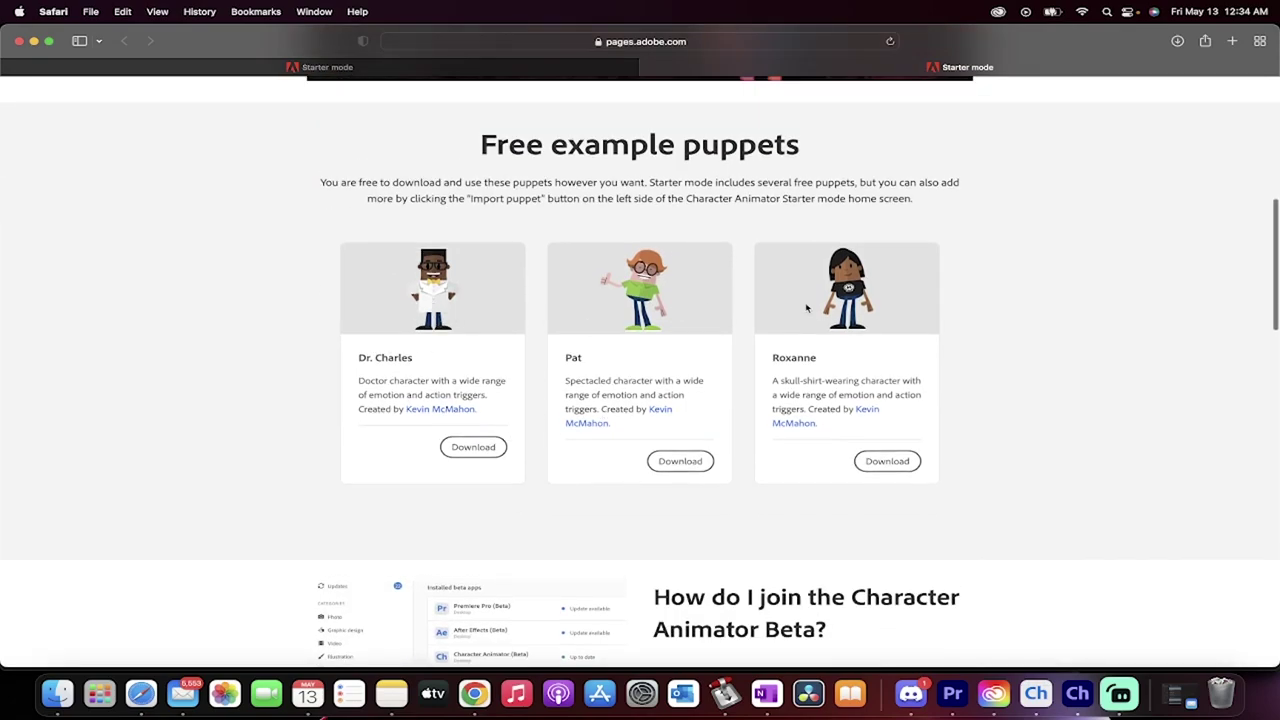
{"action": "scroll", "coordinate": [1003, 394], "scroll_direction": "down", "scroll_amount": 8}
{"action": "scroll", "coordinate": [1054, 406], "scroll_direction": "up", "scroll_amount": 20}
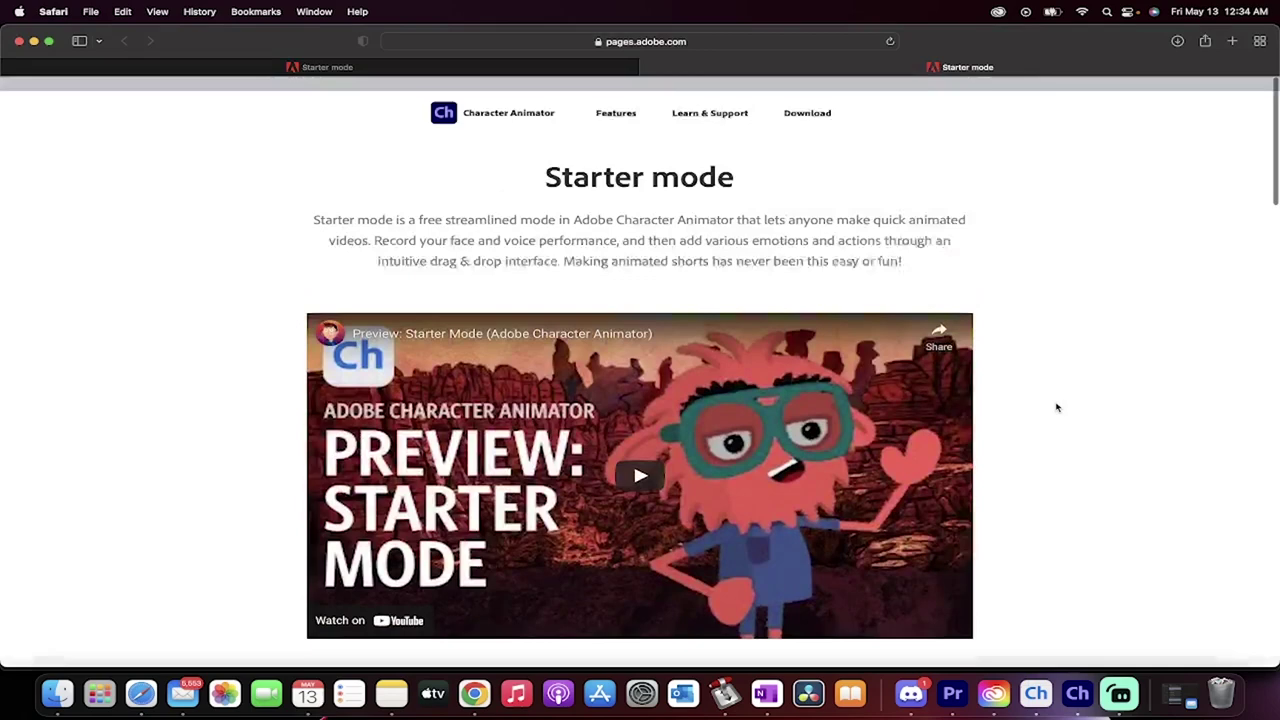
{"action": "left_click", "coordinate": [651, 67]}
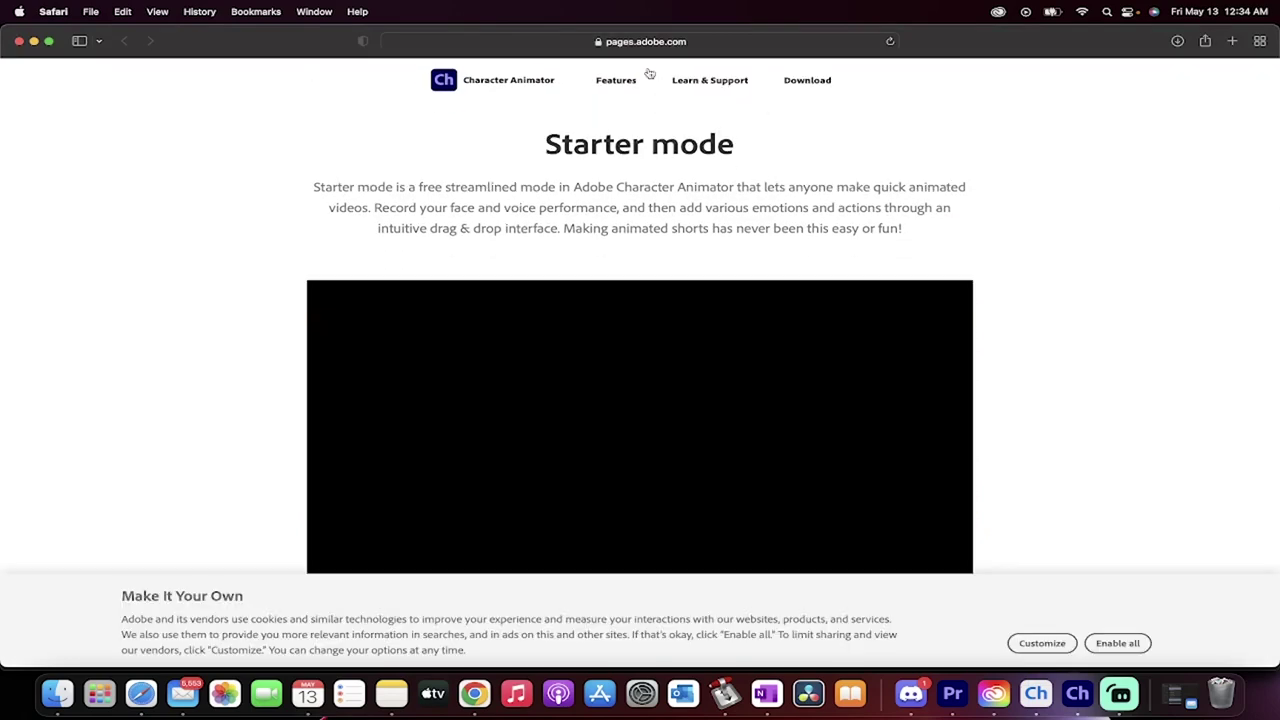
{"action": "left_click", "coordinate": [1077, 693]}
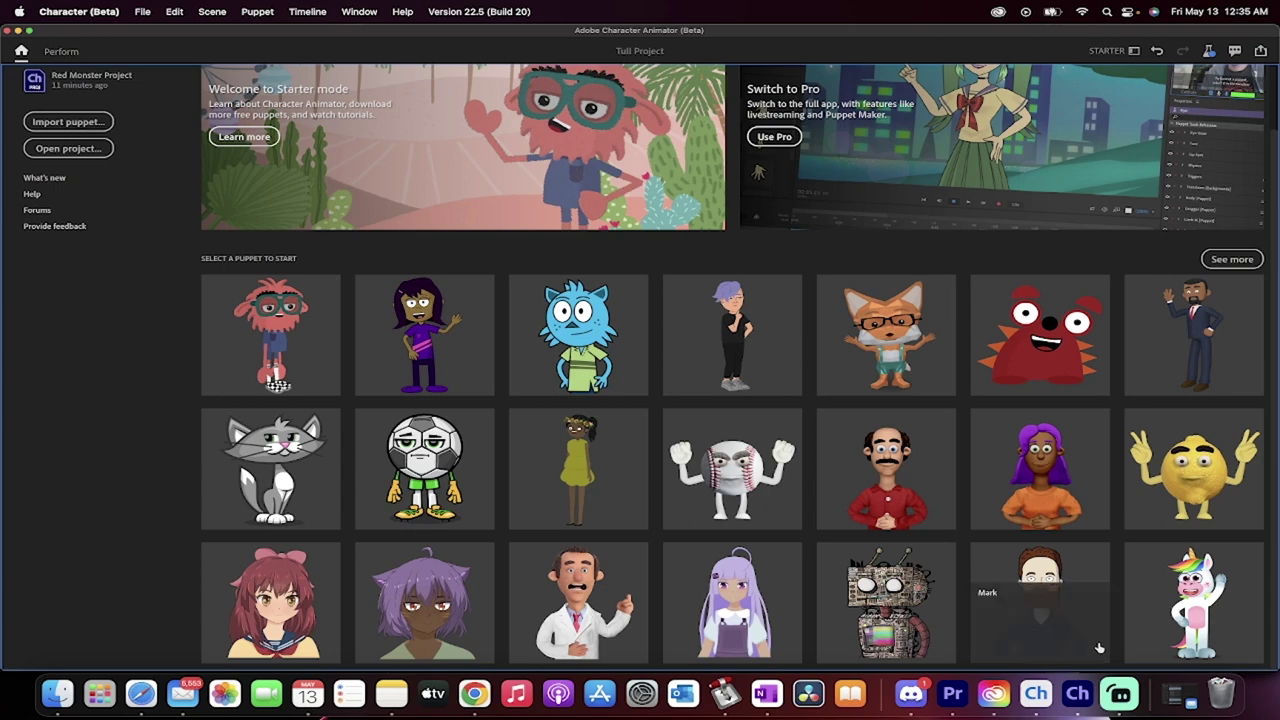
{"action": "left_click", "coordinate": [1080, 697]}
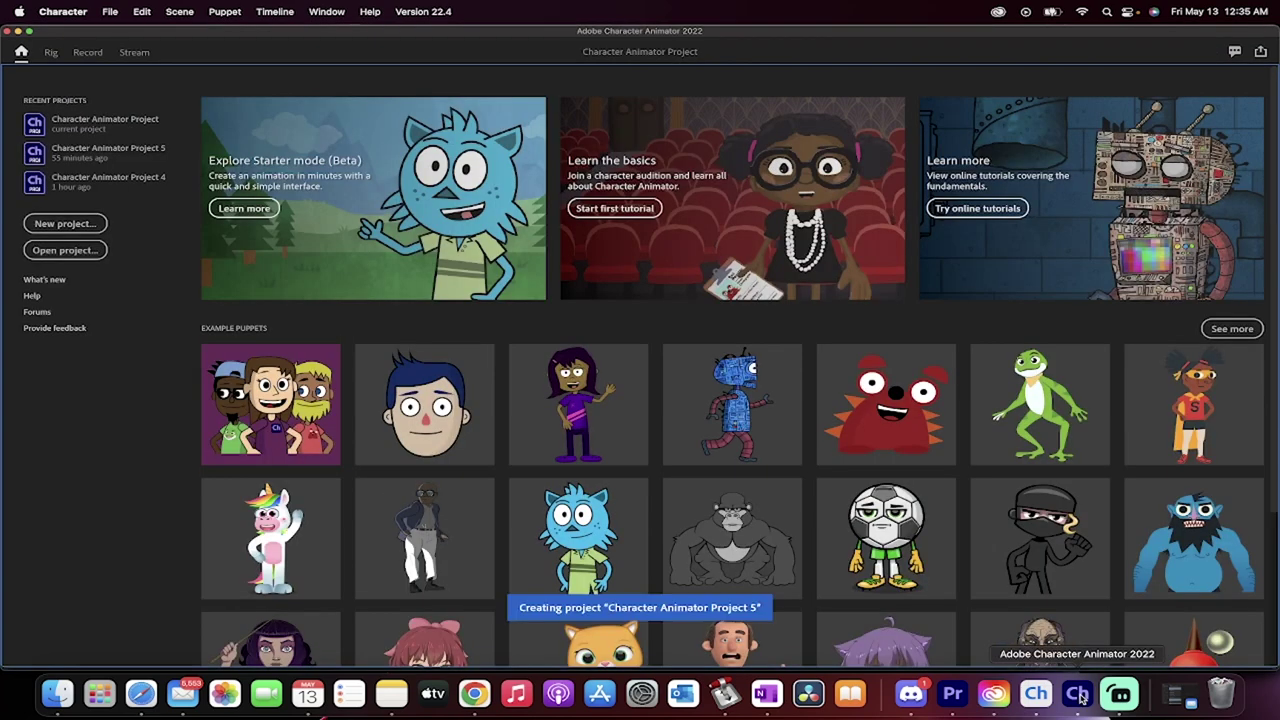
{"action": "left_click", "coordinate": [800, 400]}
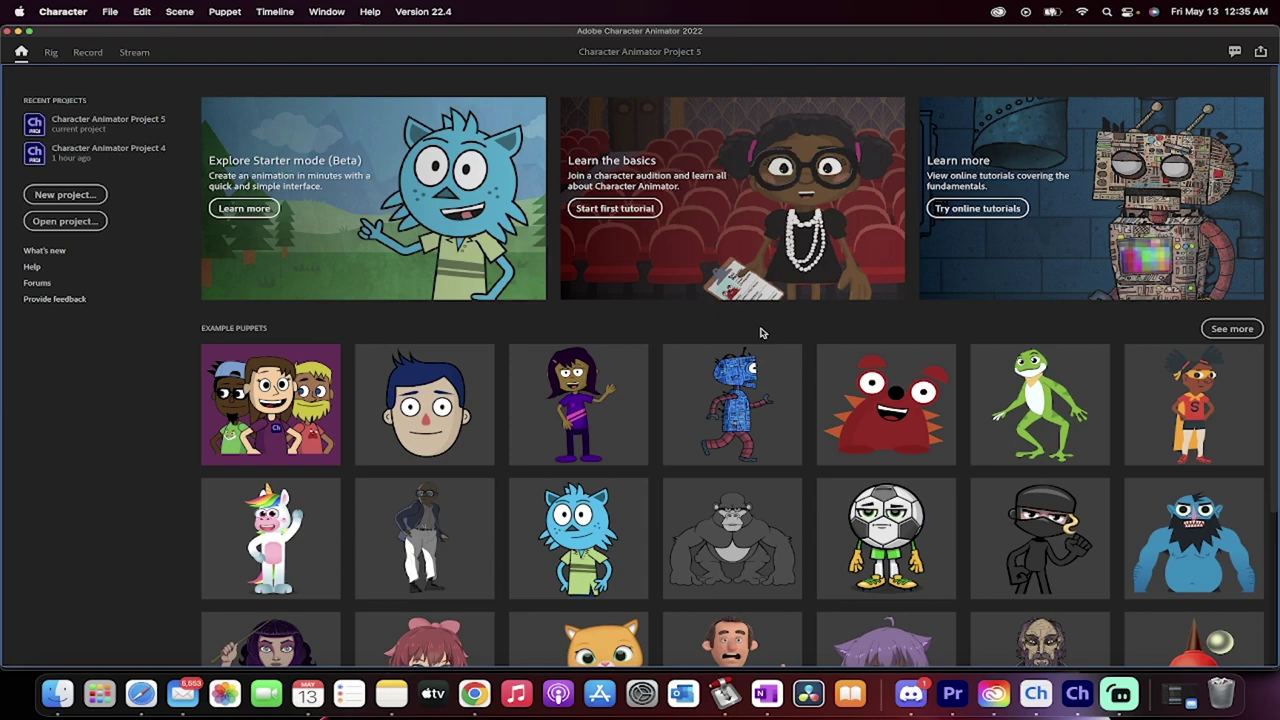
{"action": "scroll", "coordinate": [760, 335], "scroll_direction": "down", "scroll_amount": 3}
{"action": "scroll", "coordinate": [760, 335], "scroll_direction": "up", "scroll_amount": 3}
{"action": "mouse_move", "coordinate": [983, 576]}
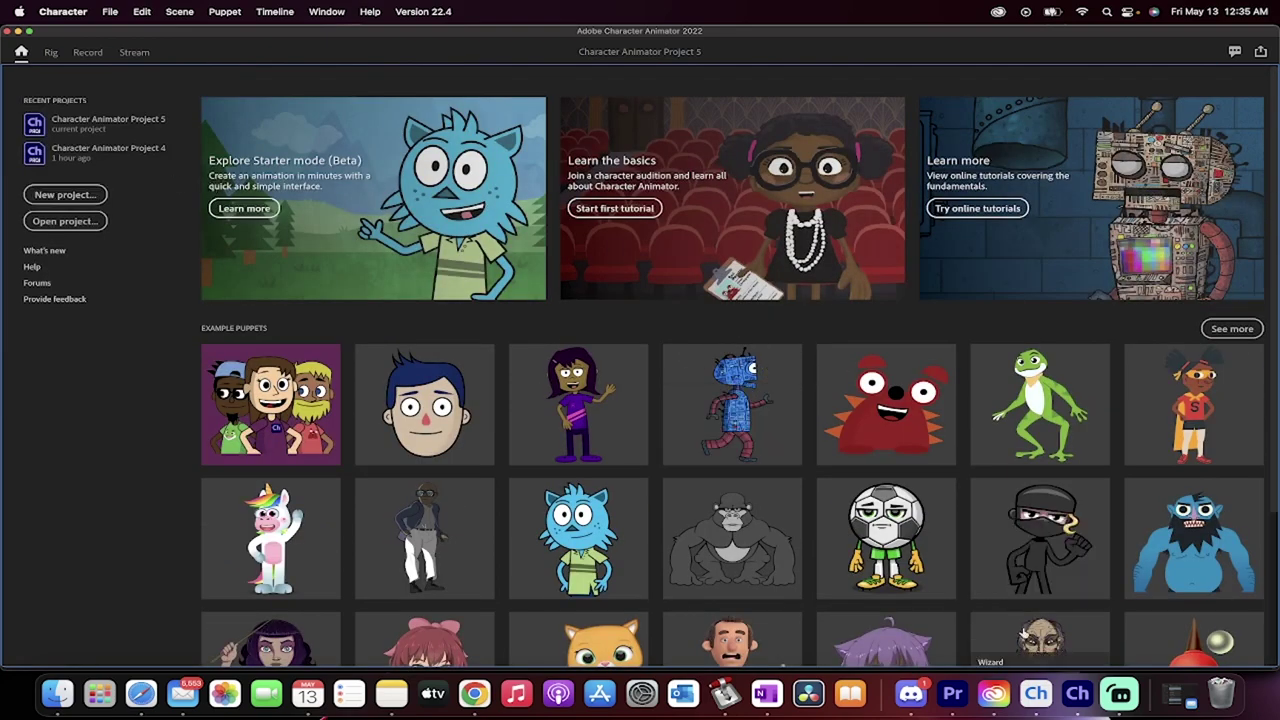
{"action": "left_click", "coordinate": [1036, 696]}
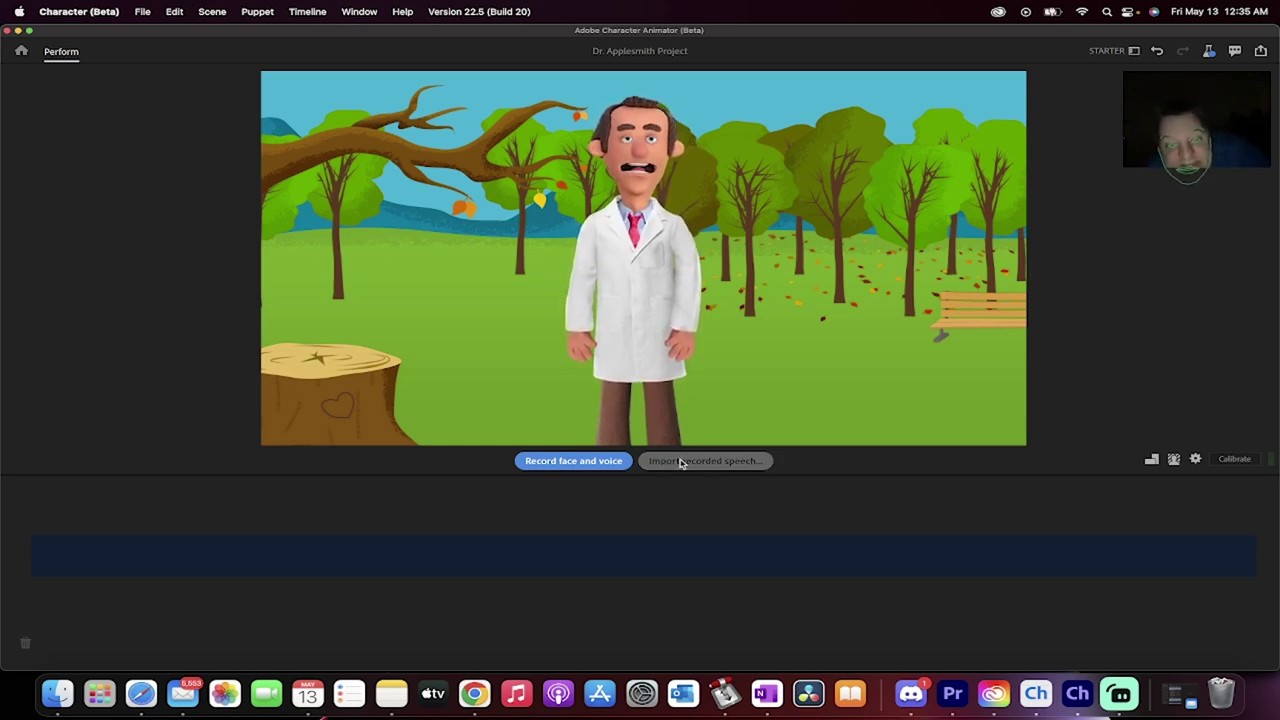
- Import bigc.mp3 from the Character Animator folder as the doctor's speech and scrub to preview lip sync
{"action": "left_click", "coordinate": [680, 462]}
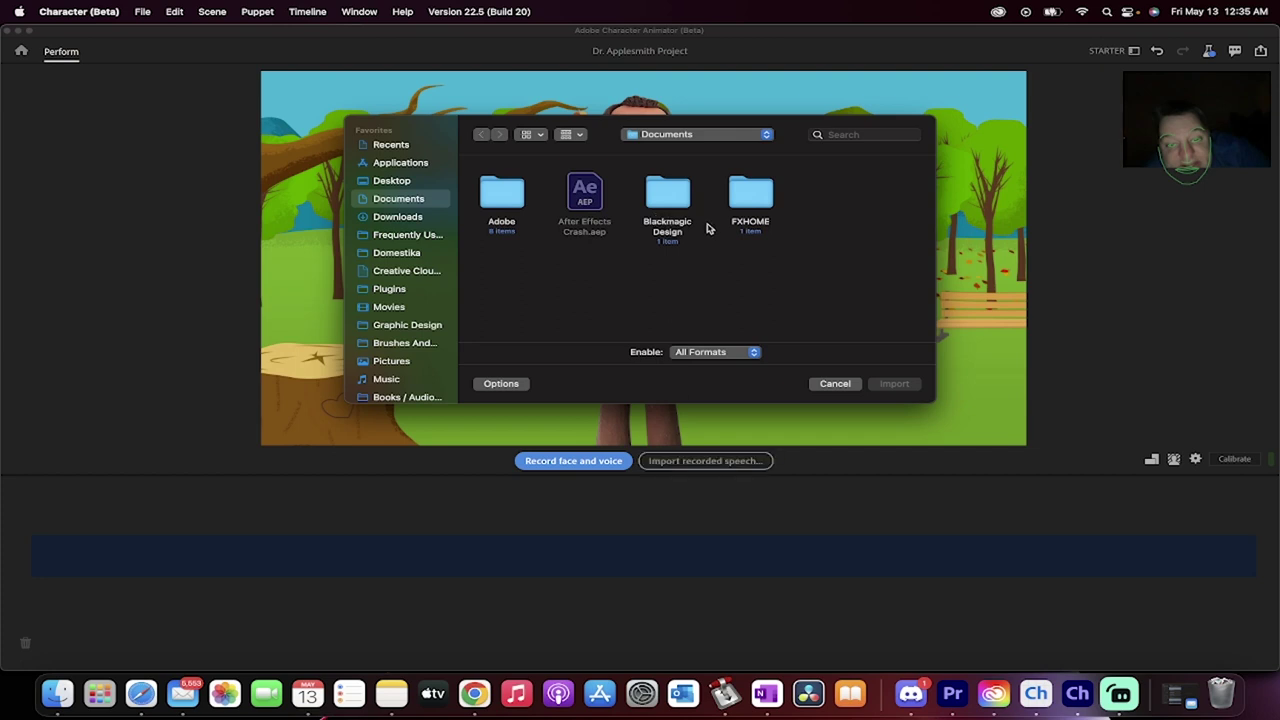
{"action": "scroll", "coordinate": [390, 340], "scroll_direction": "down", "scroll_amount": 2}
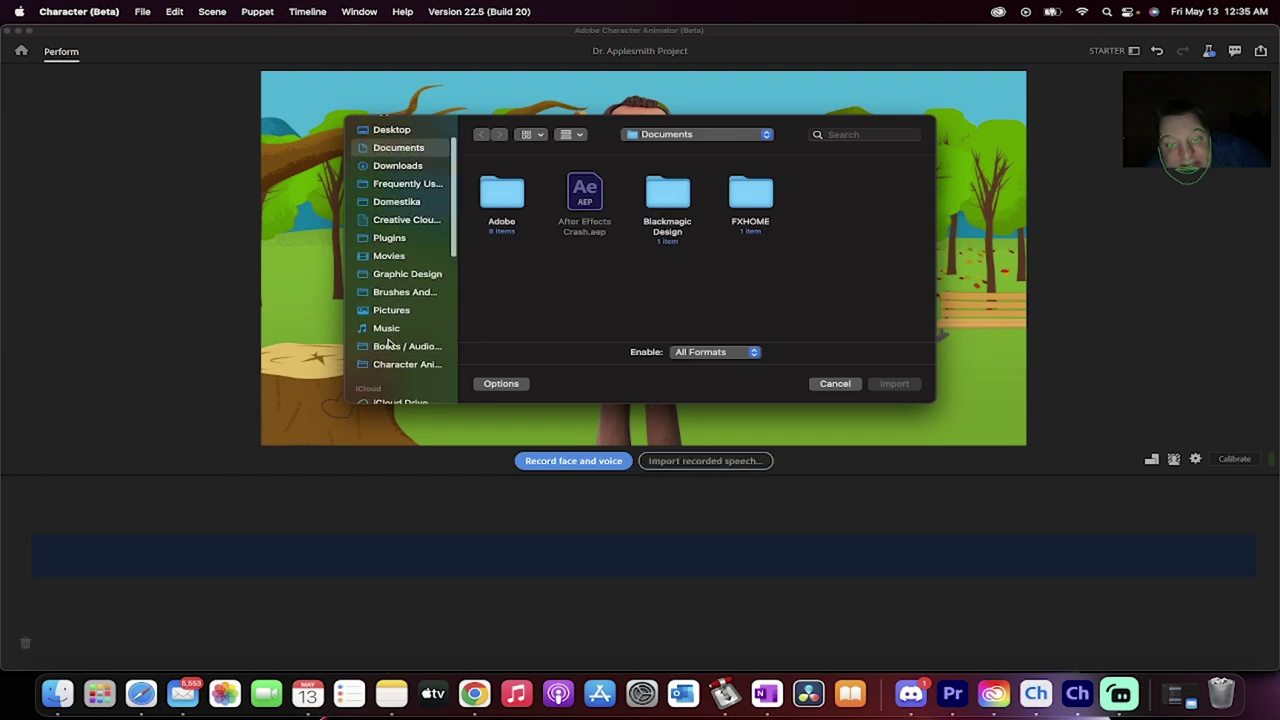
{"action": "left_click", "coordinate": [391, 364]}
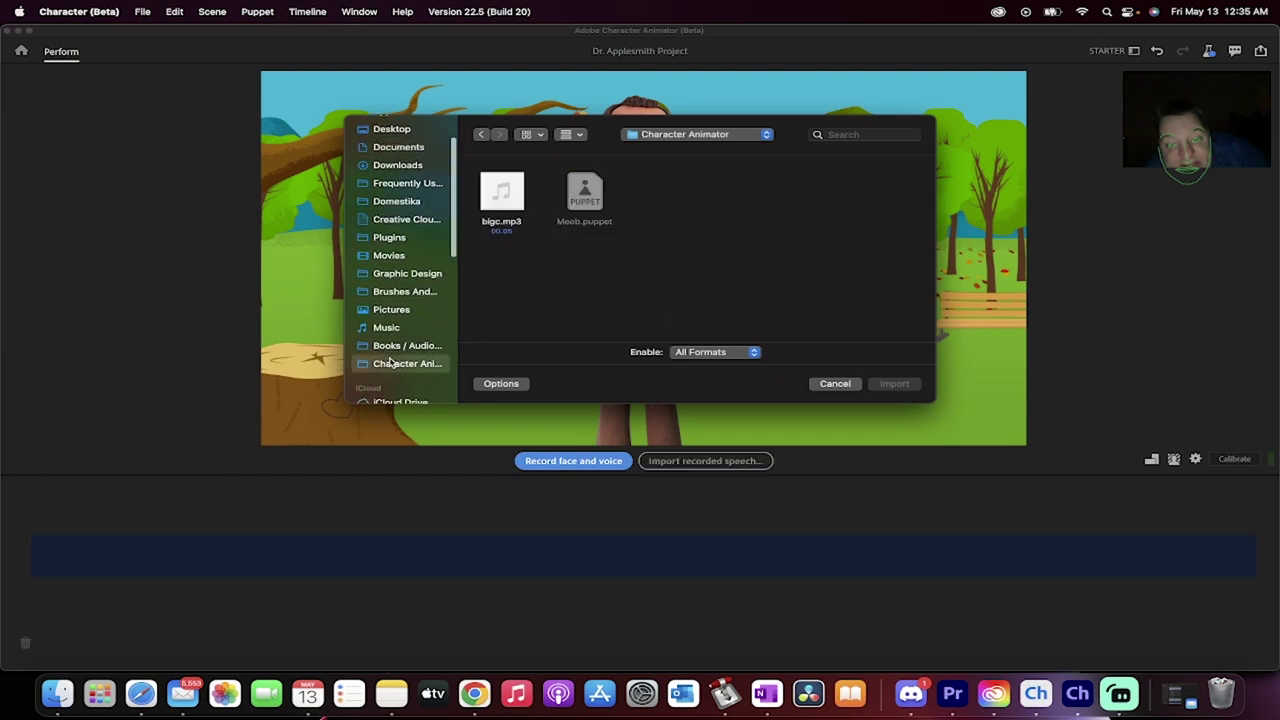
{"action": "left_click", "coordinate": [506, 226]}
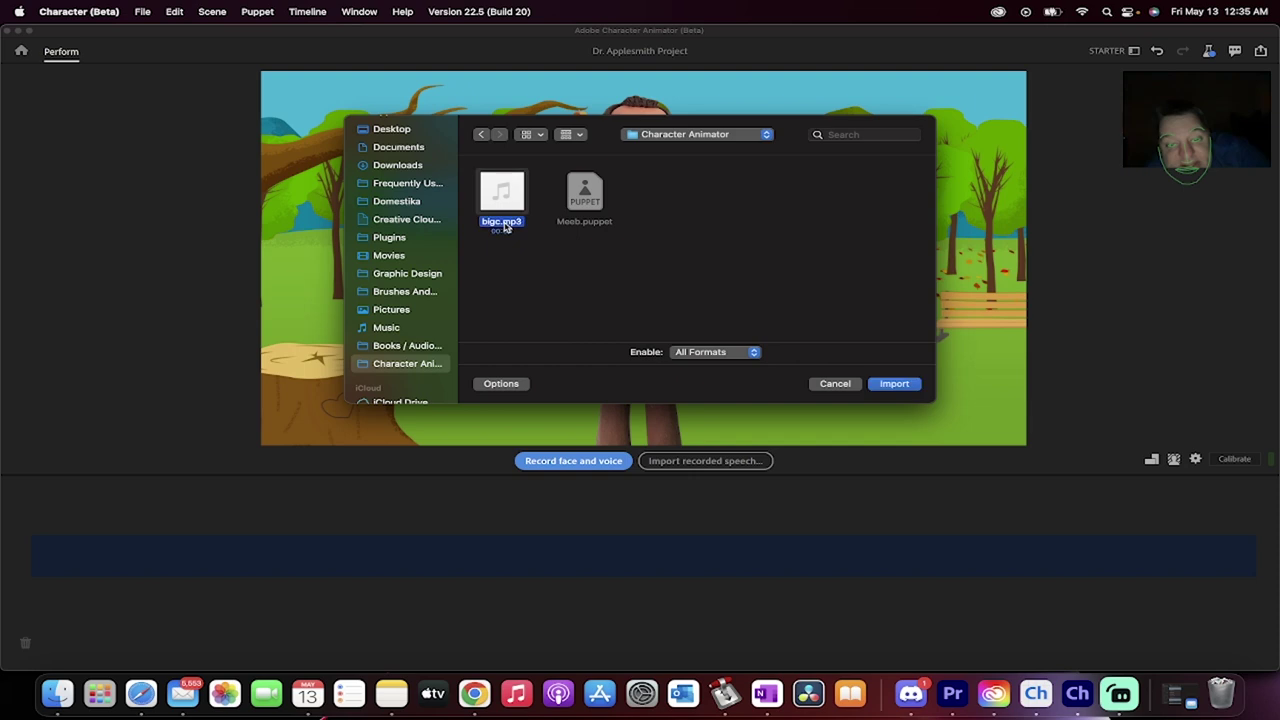
{"action": "left_click", "coordinate": [899, 389]}
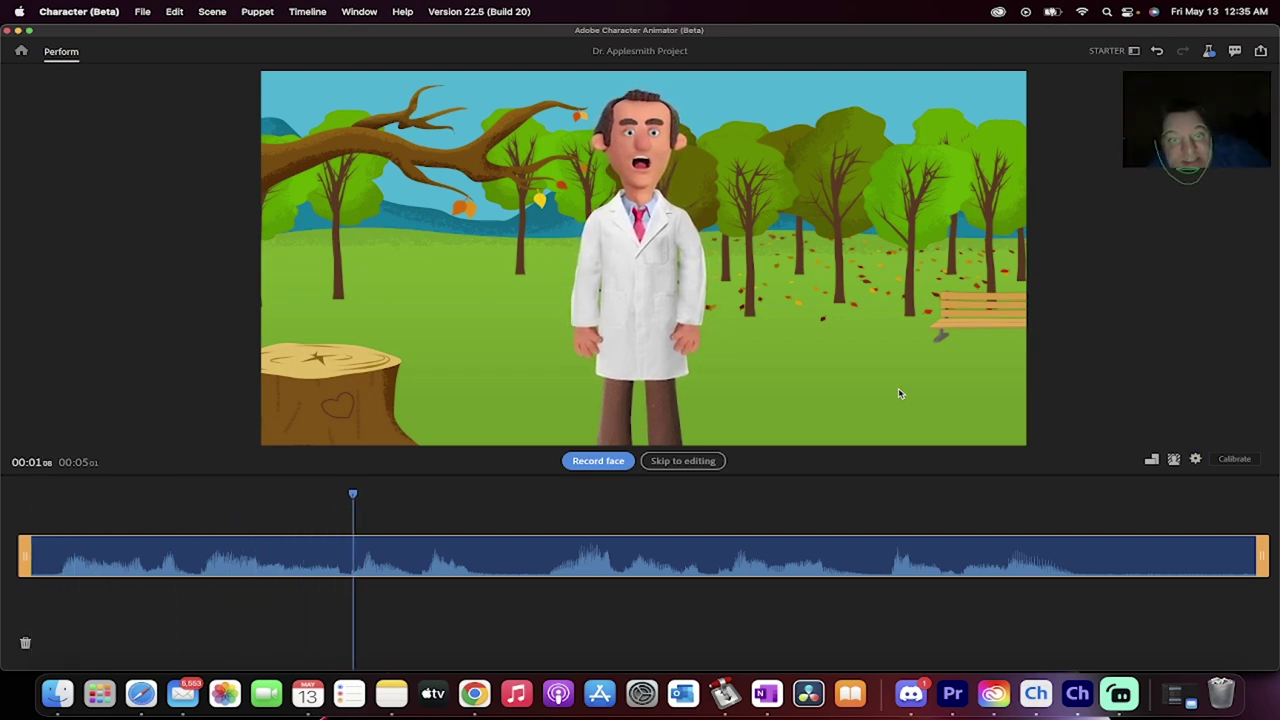
{"action": "left_click_drag", "start_coordinate": [350, 496], "coordinate": [30, 470]}
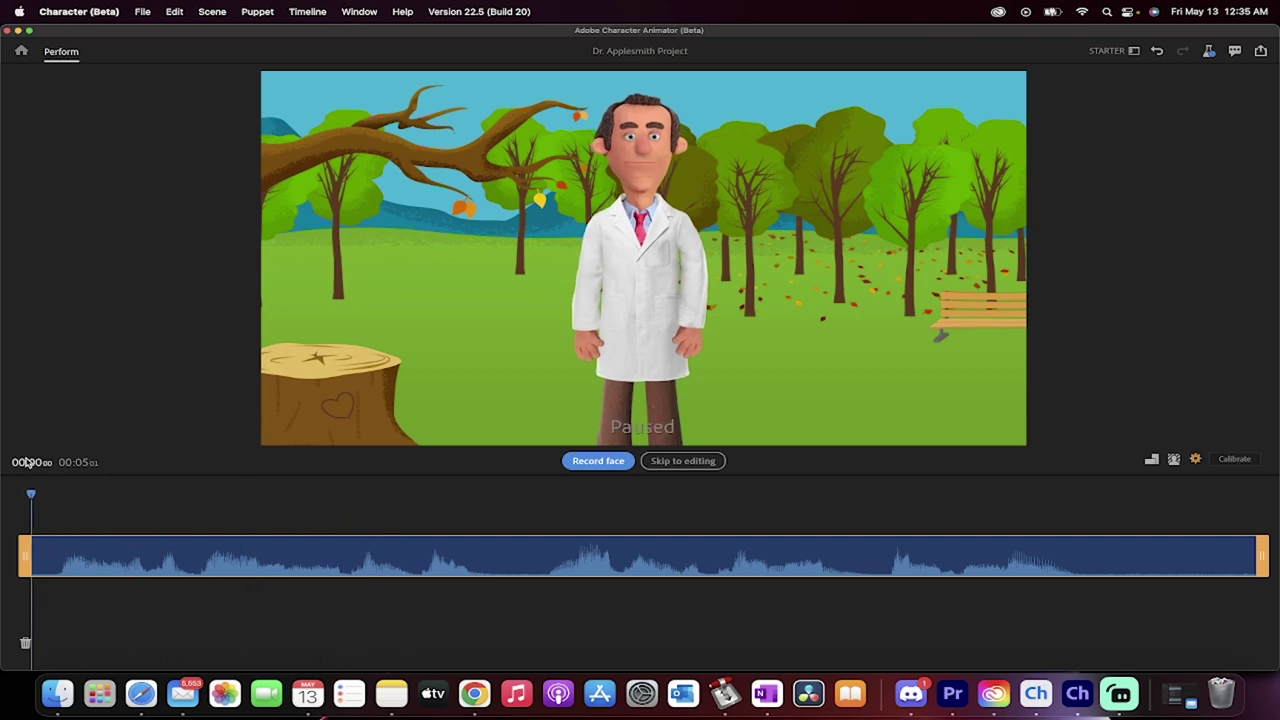
- From the Starter home screen, import Meeb.puppet from the Character Animator folder
{"action": "left_click", "coordinate": [21, 52]}
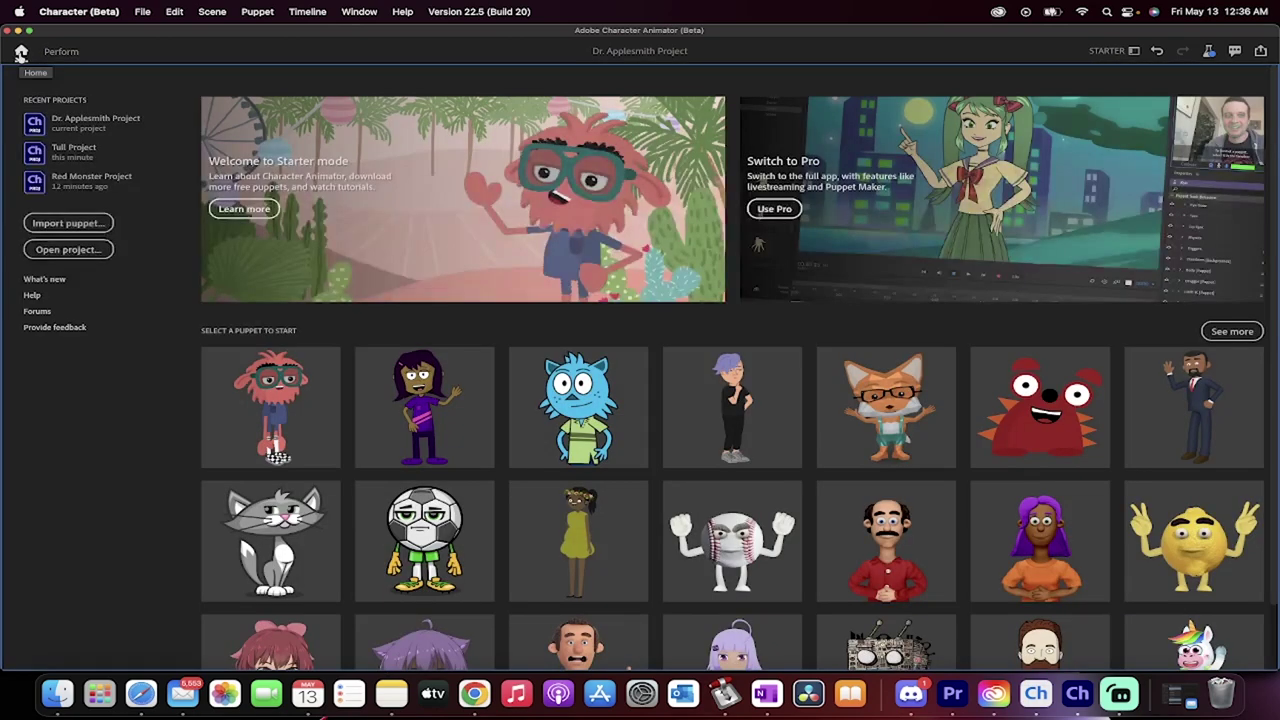
{"action": "left_click", "coordinate": [70, 224]}
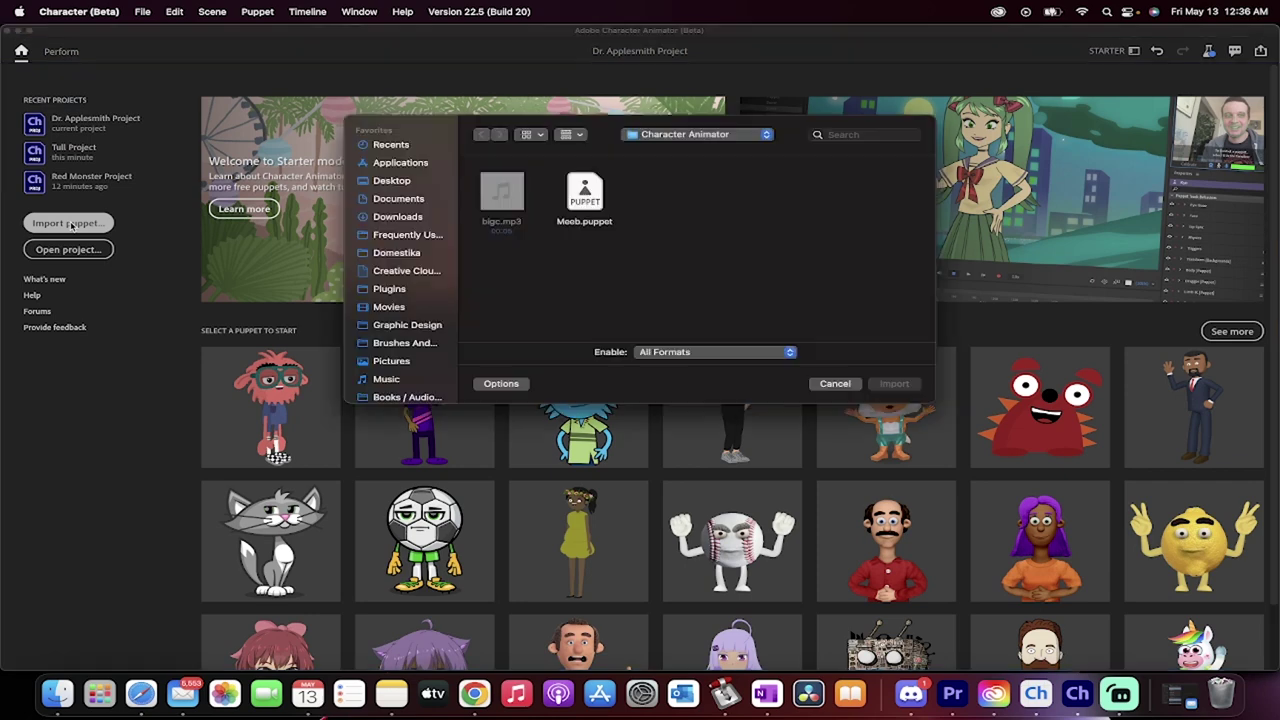
{"action": "left_click", "coordinate": [584, 200]}
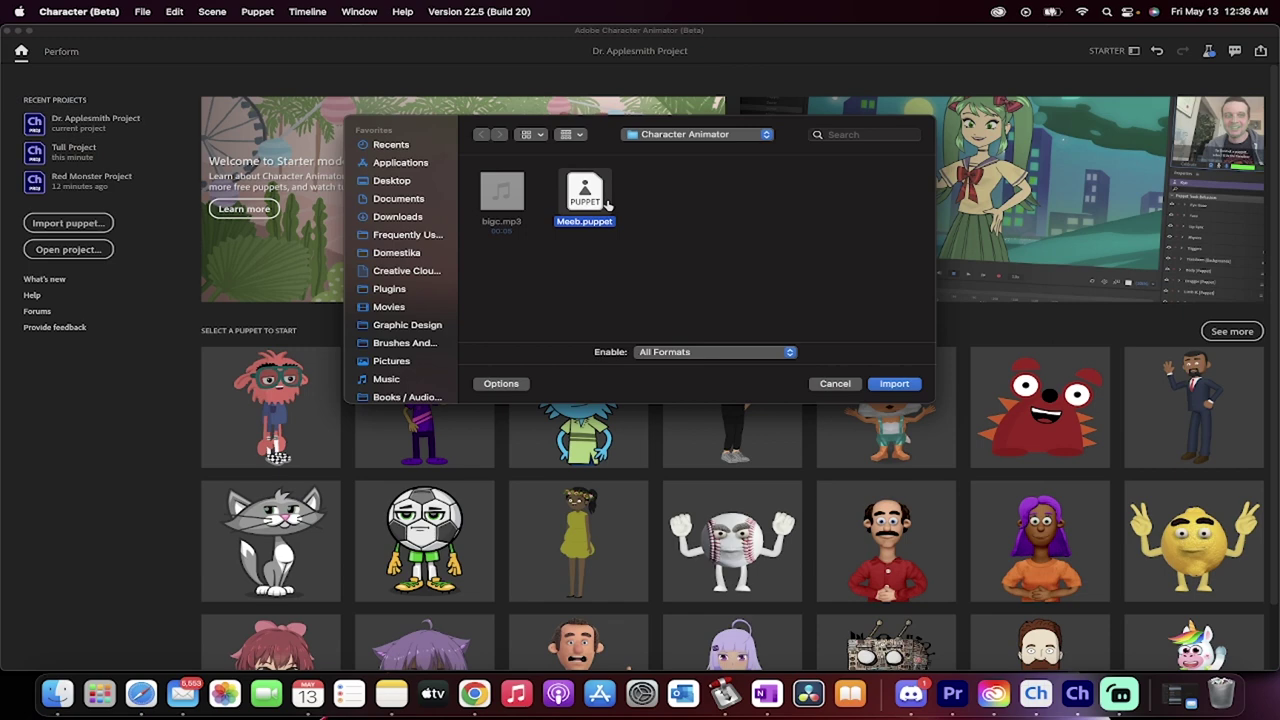
{"action": "left_click", "coordinate": [894, 384]}
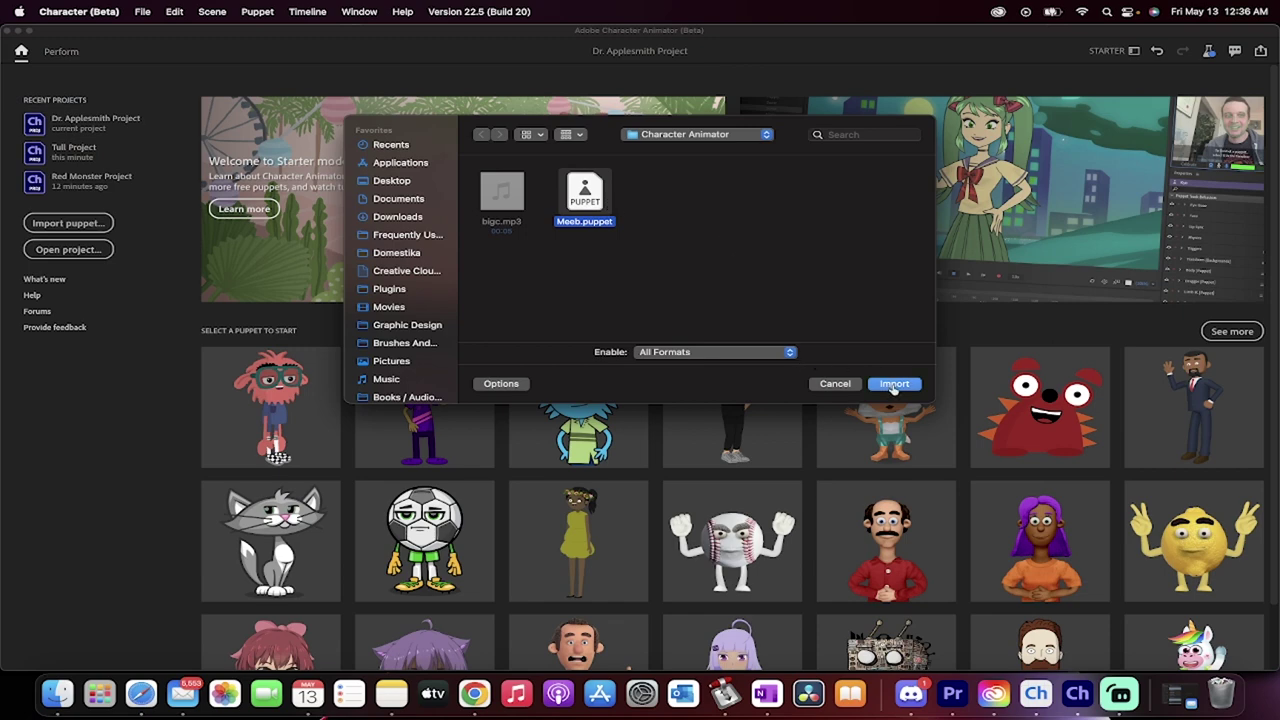